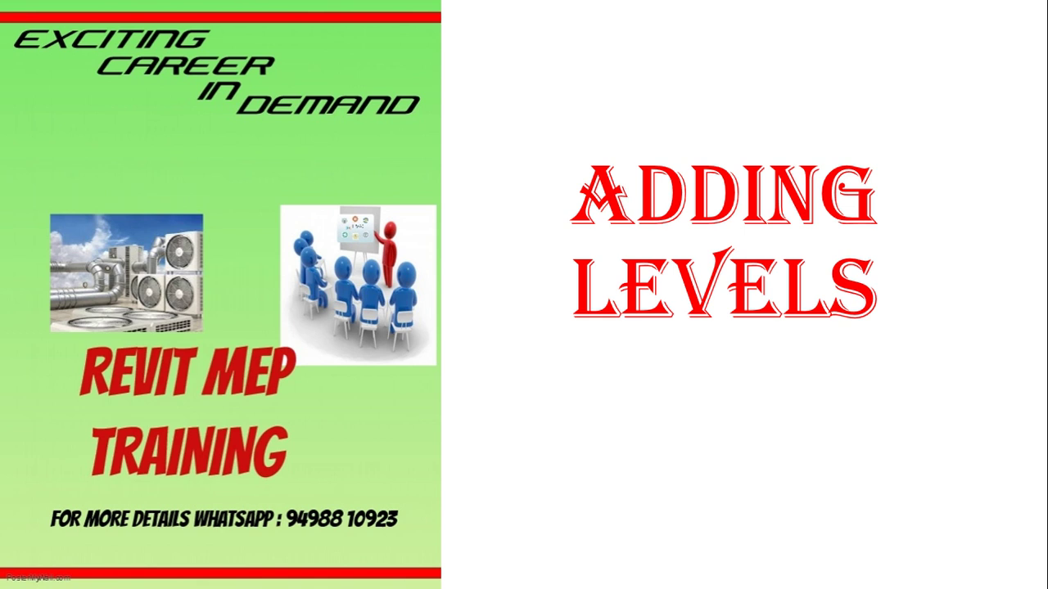
# Switch from the lesson slides to the Revit project showing the East - Mech elevation
pyautogui.hotkey('alt', 'Tab')
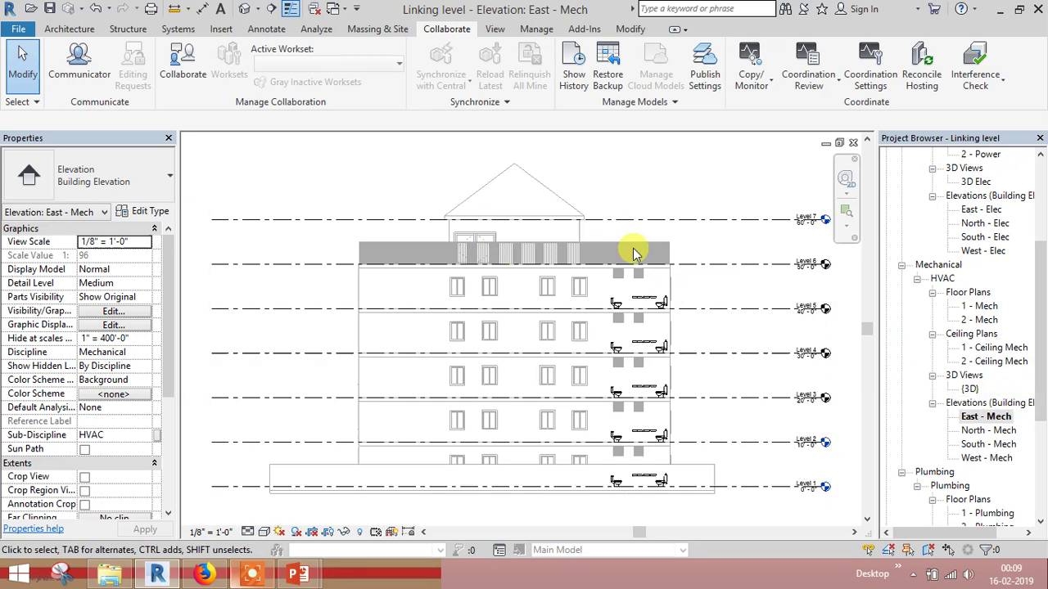
# Create new floor plans for Levels 3, 4, 5 and 6 under Mechanical HVAC
pyautogui.click(495, 31)
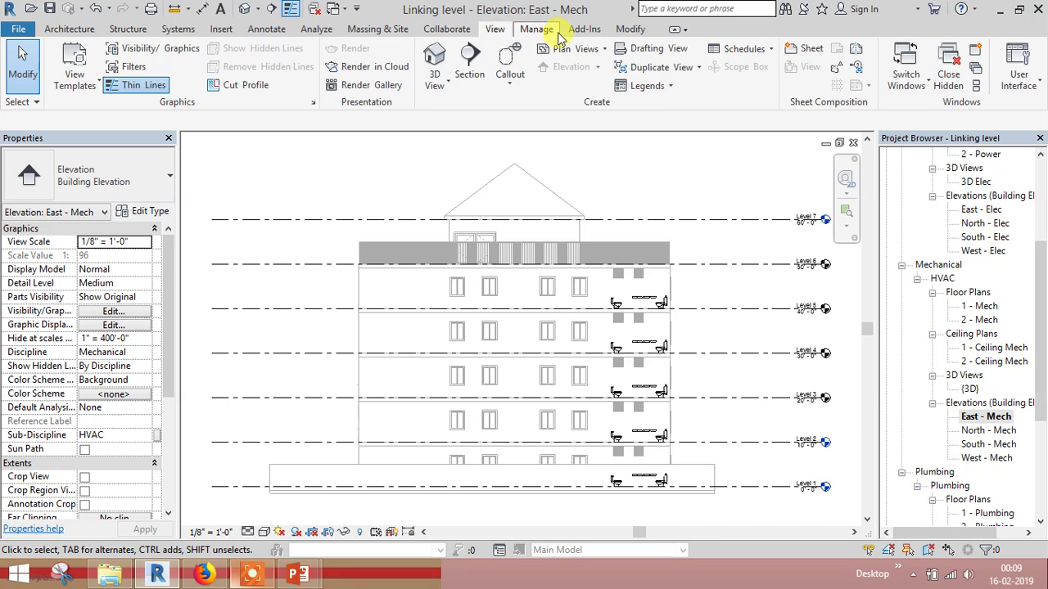
pyautogui.click(589, 50)
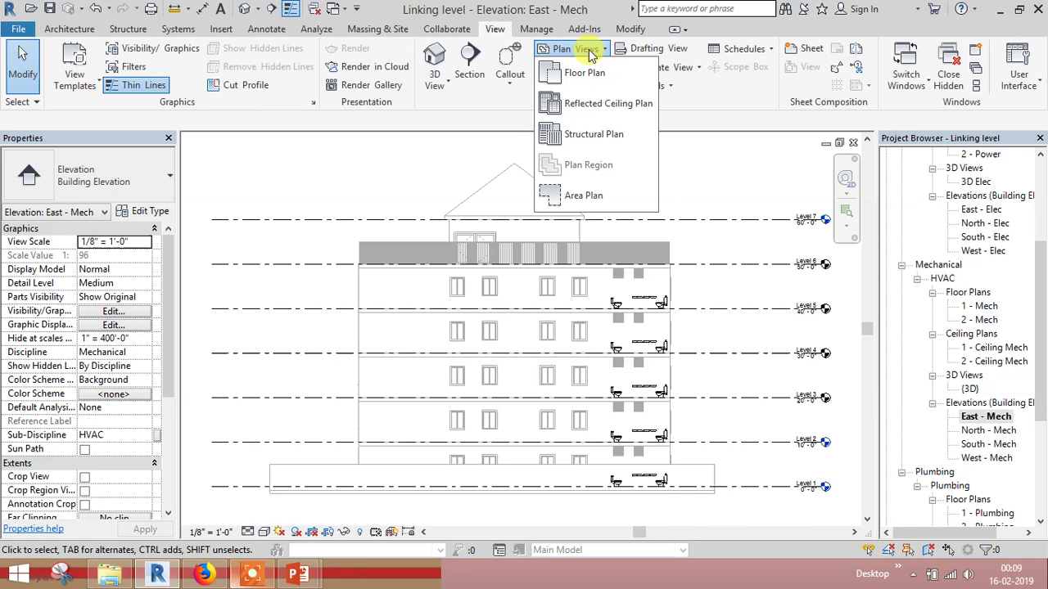
pyautogui.click(581, 72)
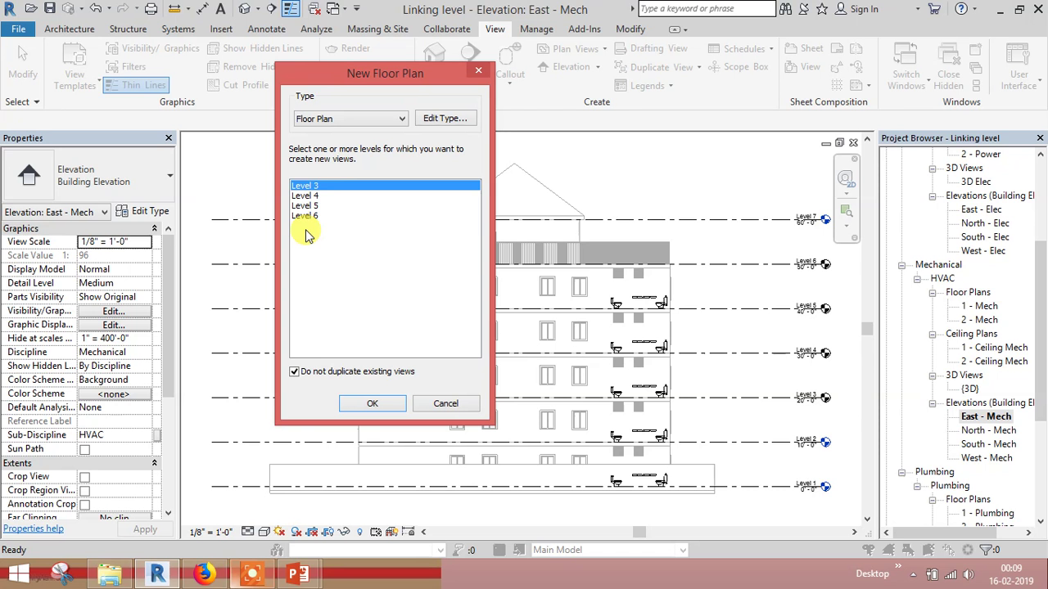
pyautogui.click(310, 375)
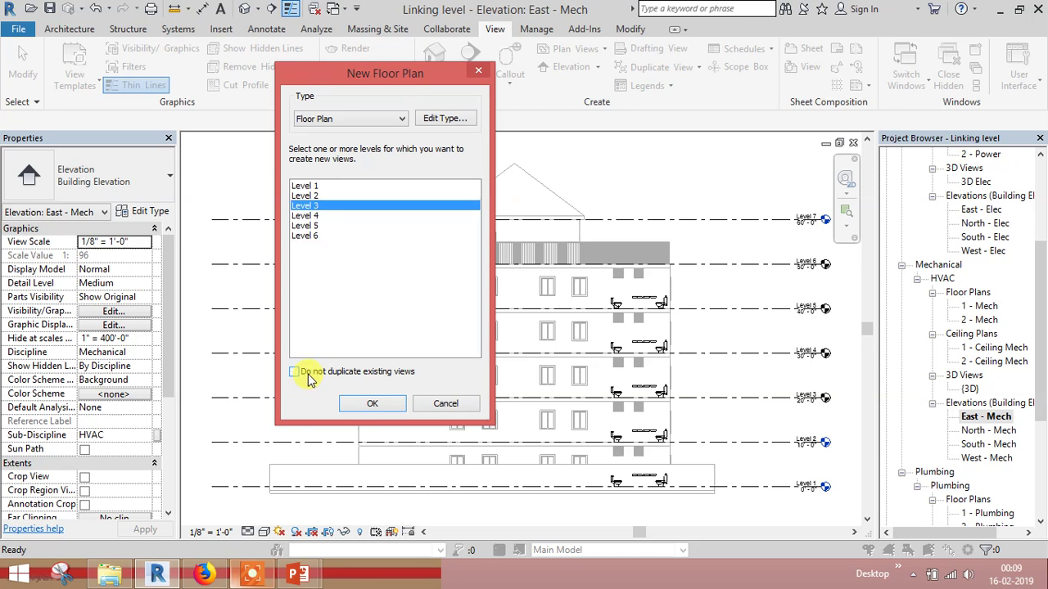
pyautogui.click(309, 375)
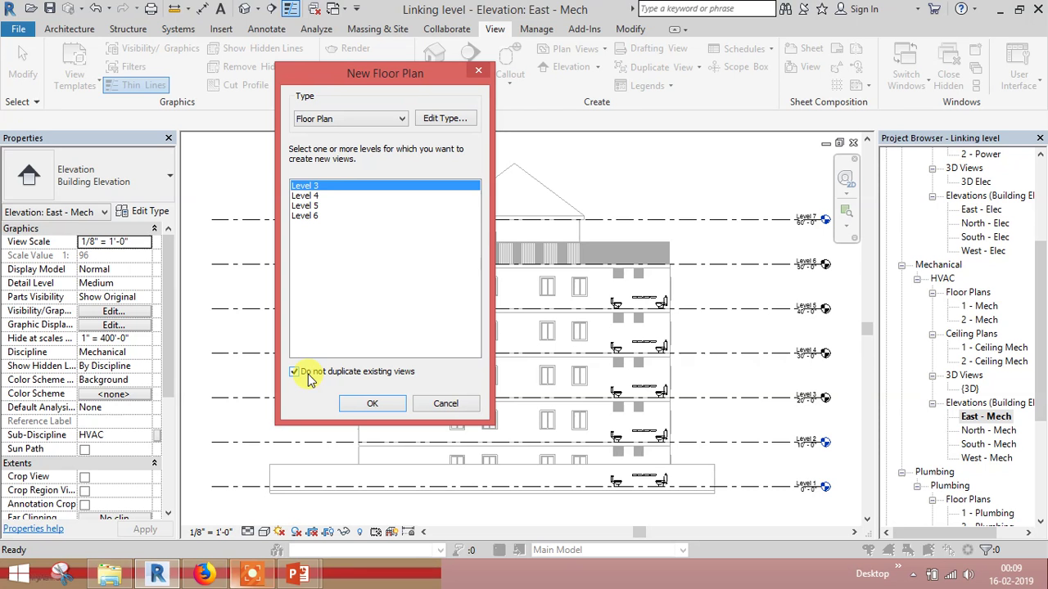
pyautogui.keyDown('shift'); pyautogui.click(309, 216); pyautogui.keyUp('shift')
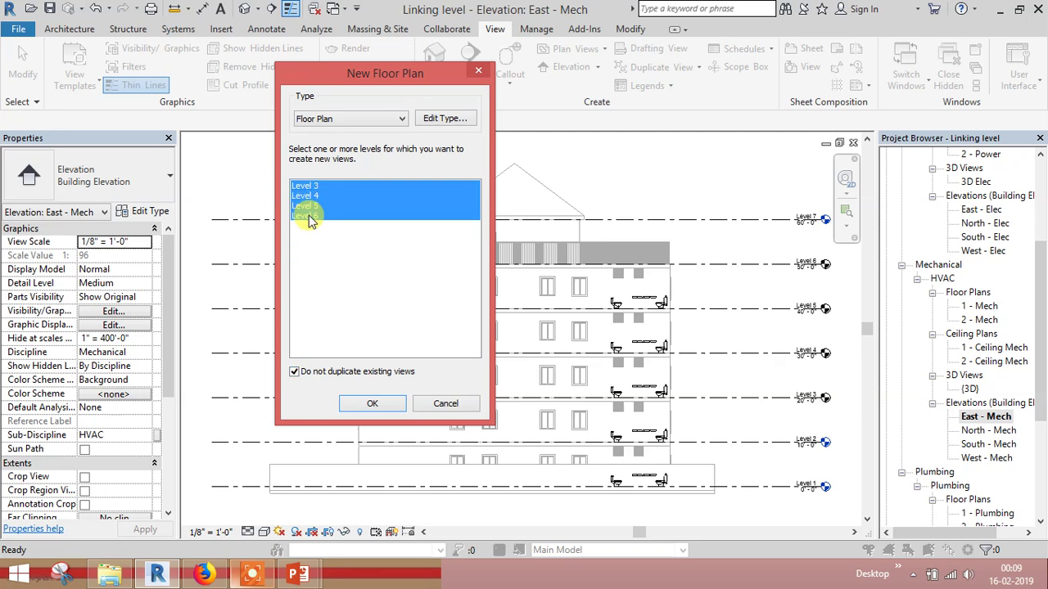
pyautogui.click(373, 402)
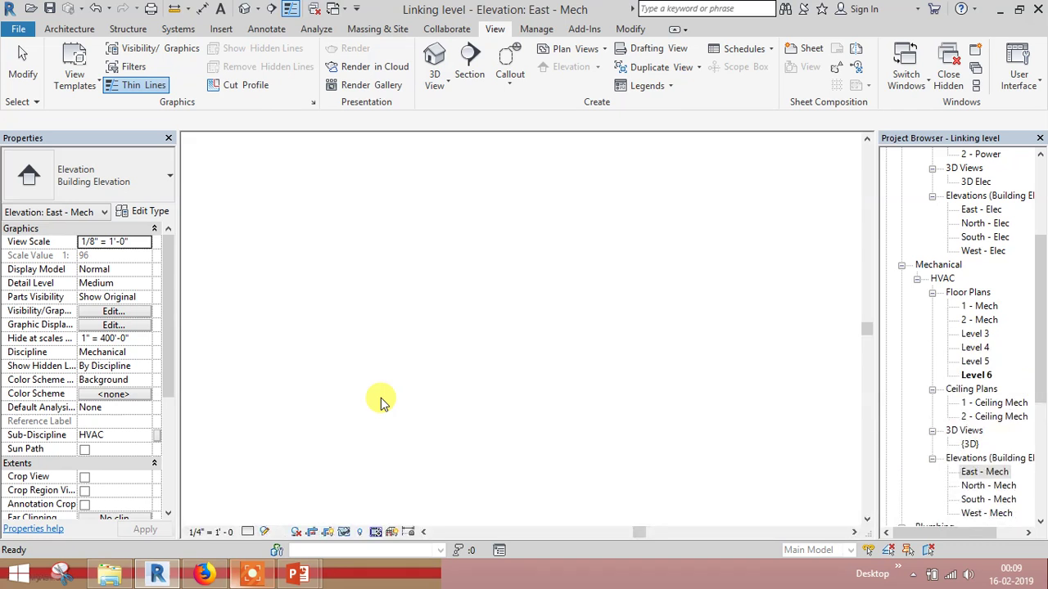
# Rename the Level 3 floor plan to '3 - Mech' while keeping the level's own name
pyautogui.click(972, 335)
pyautogui.rightClick(972, 336)
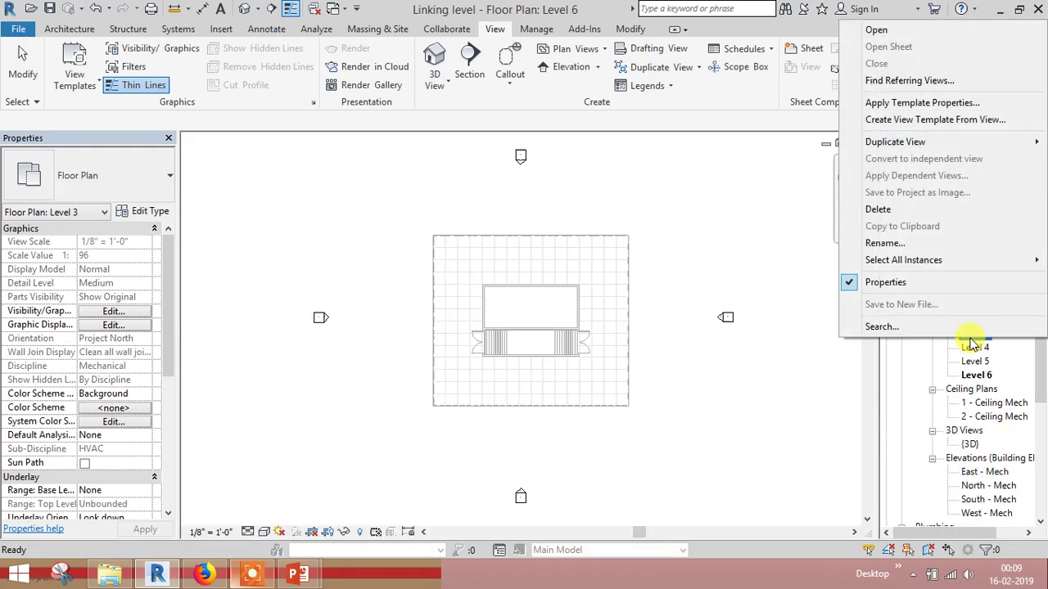
pyautogui.click(882, 243)
pyautogui.write('3 - Mech')
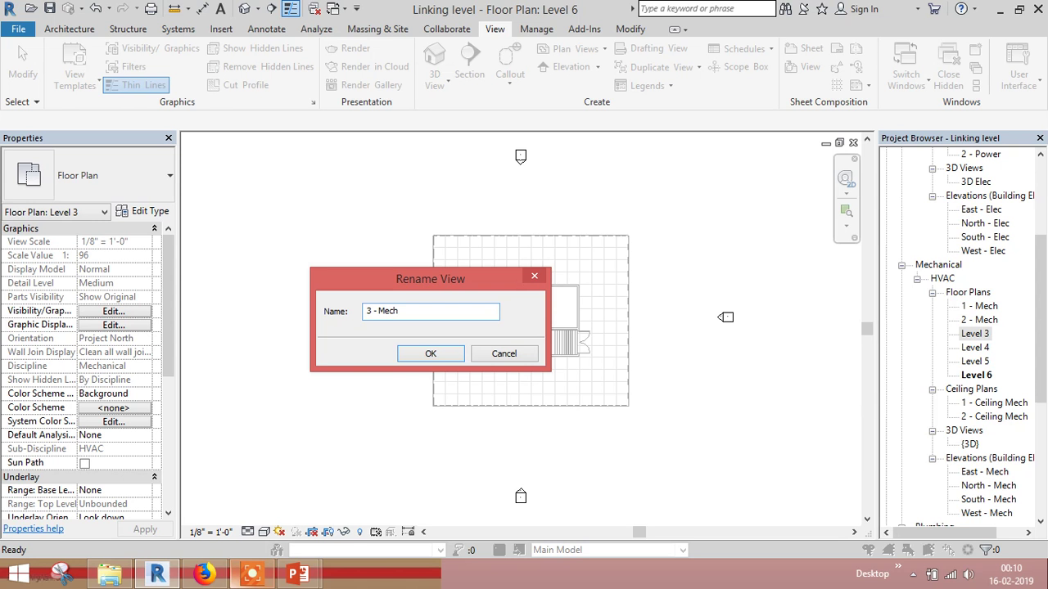
pyautogui.click(441, 355)
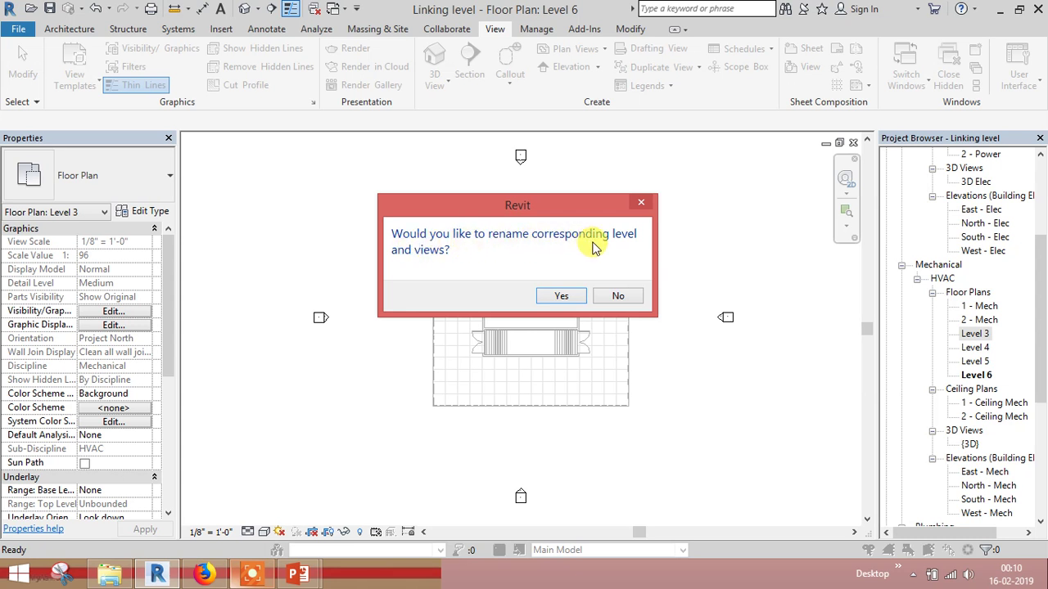
pyautogui.click(616, 297)
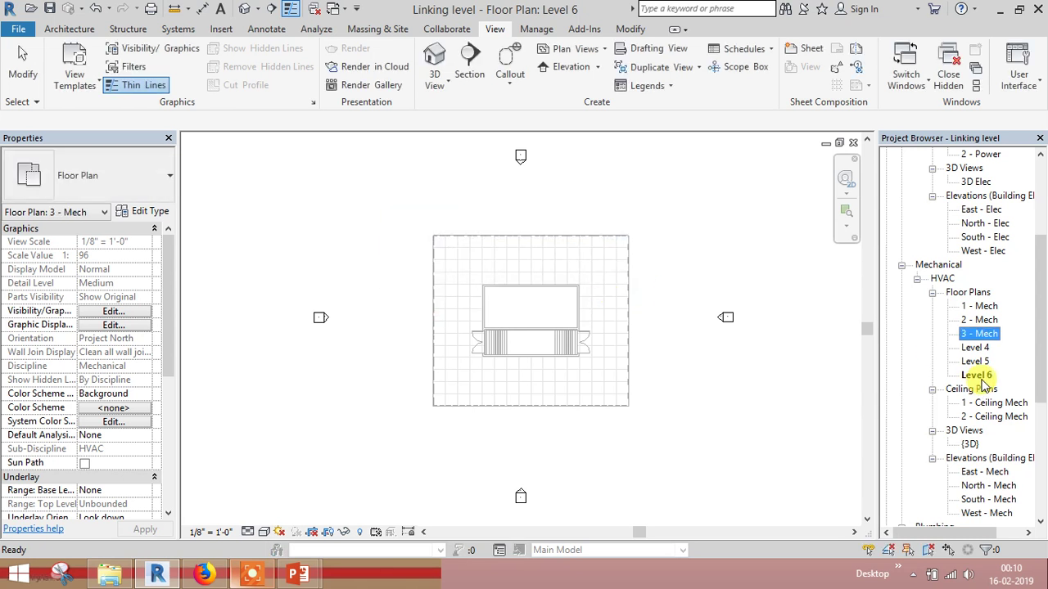
pyautogui.click(974, 349)
pyautogui.rightClick(976, 355)
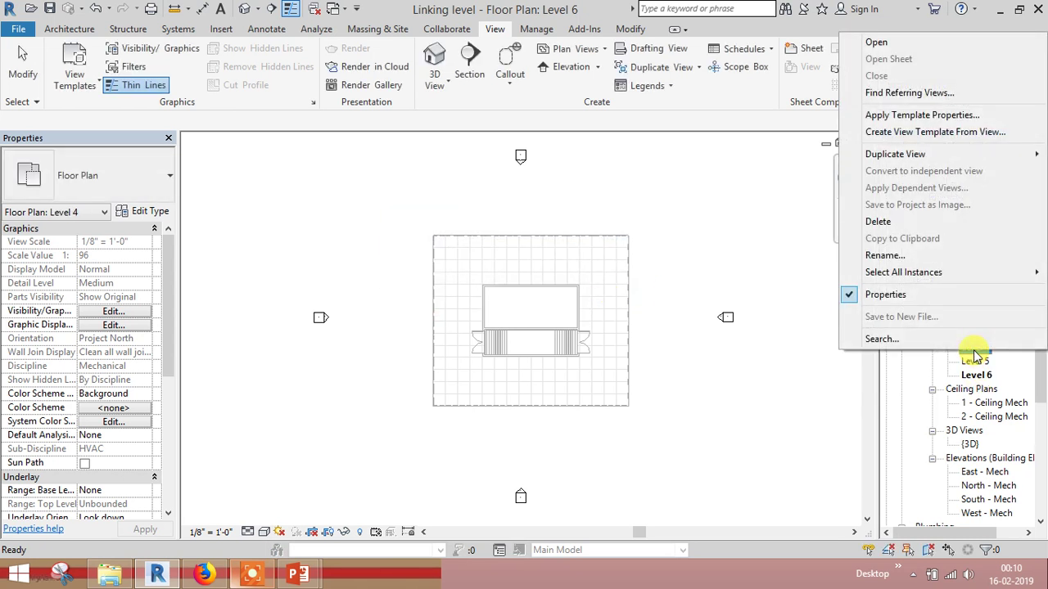
# Open the East - Mech elevation and zoom in on the levels
pyautogui.doubleClick(993, 473)
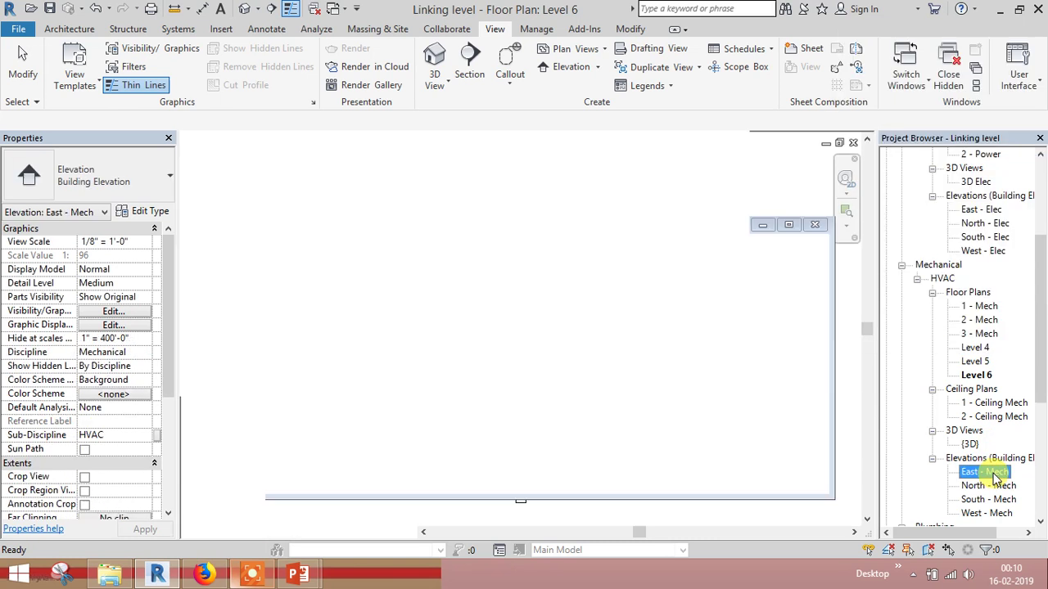
pyautogui.scroll(2, 806, 405)
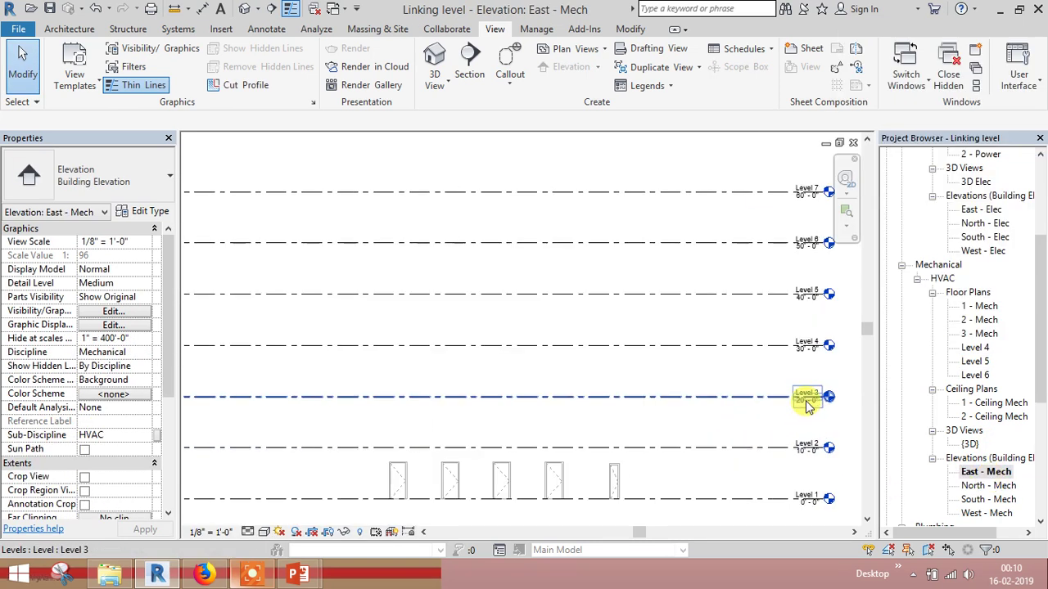
pyautogui.scroll(1, 791, 374)
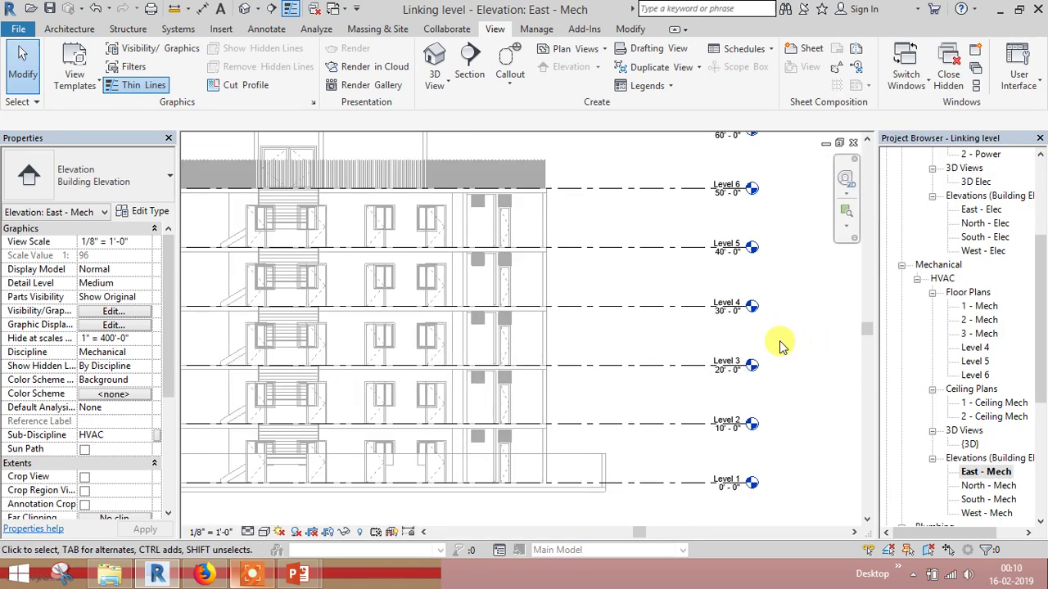
# Rename the Level 4 floor plan to '4 - Mech', renaming the matching level too
pyautogui.click(976, 349)
pyautogui.rightClick(976, 348)
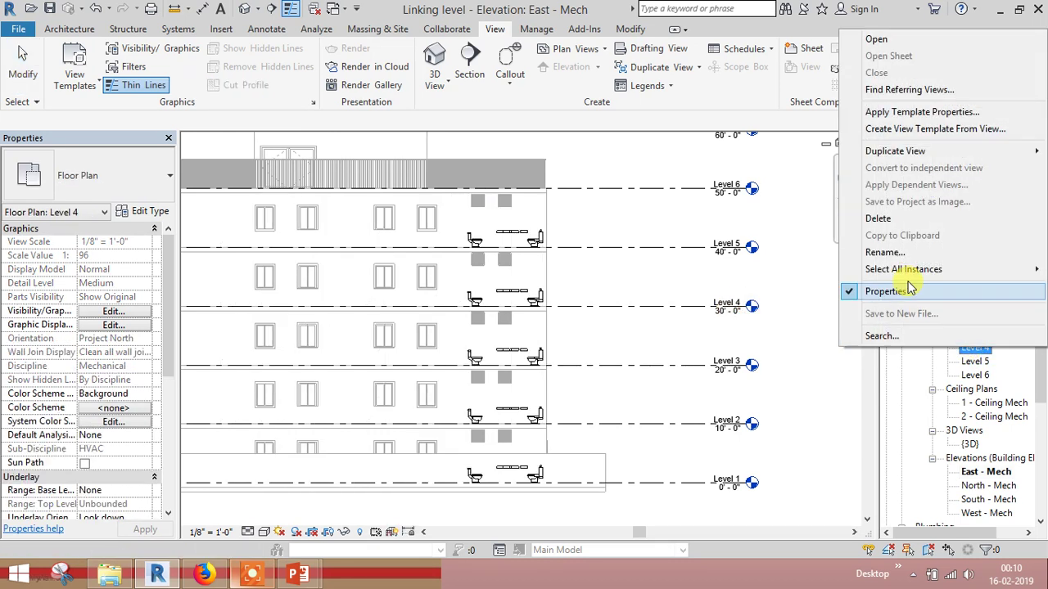
pyautogui.click(890, 252)
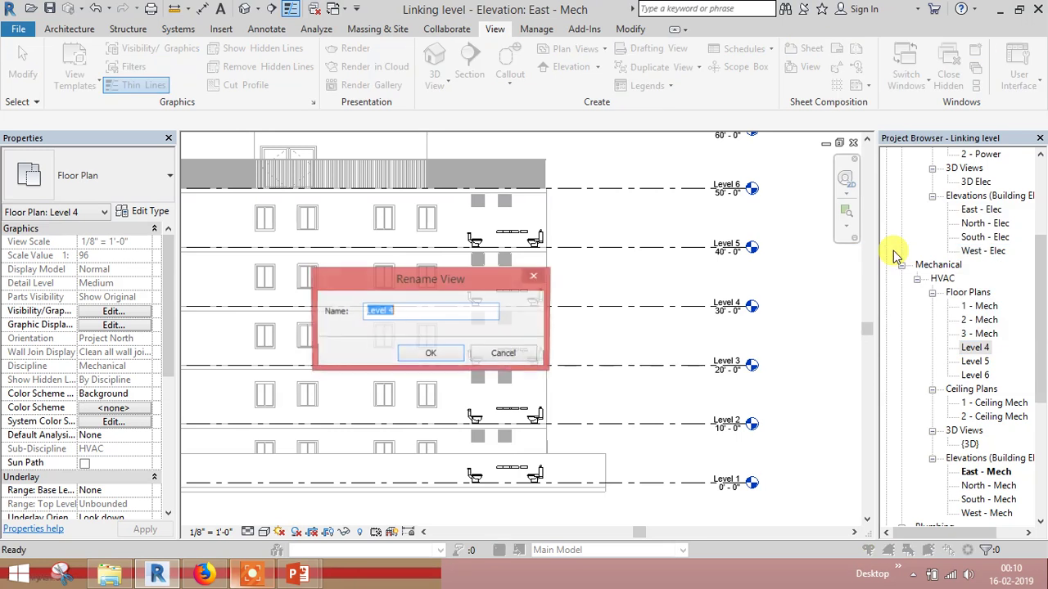
pyautogui.write('4 - ')
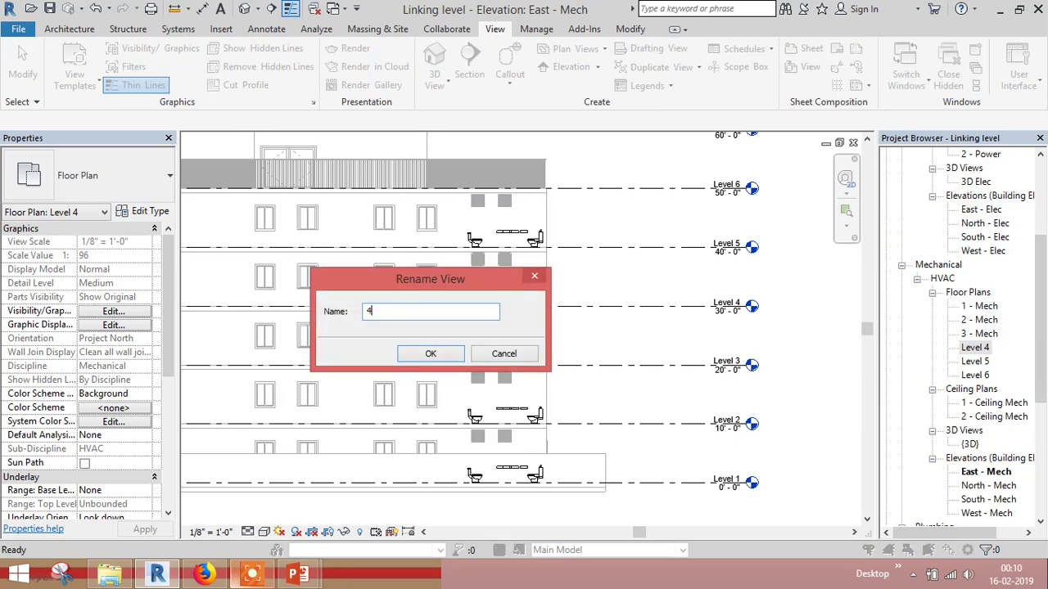
pyautogui.write('Mech')
pyautogui.click(430, 354)
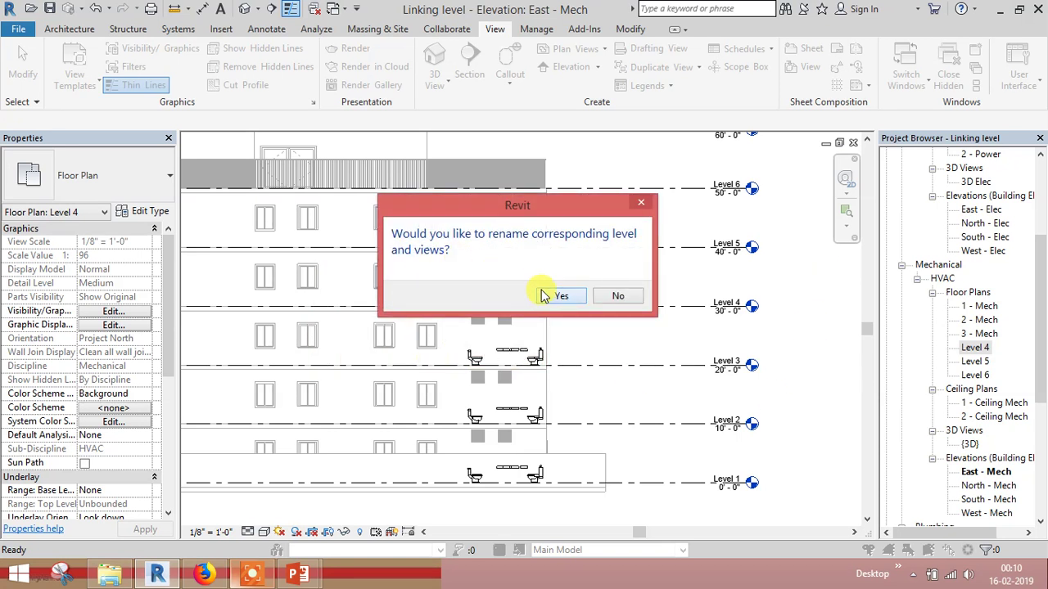
pyautogui.click(541, 296)
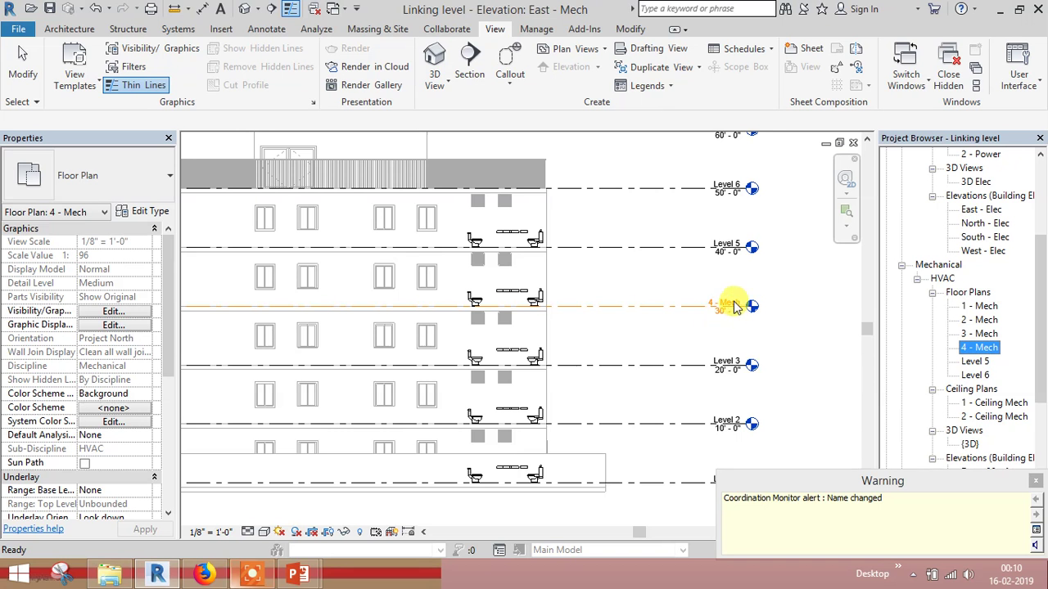
pyautogui.click(732, 304)
pyautogui.click(733, 305)
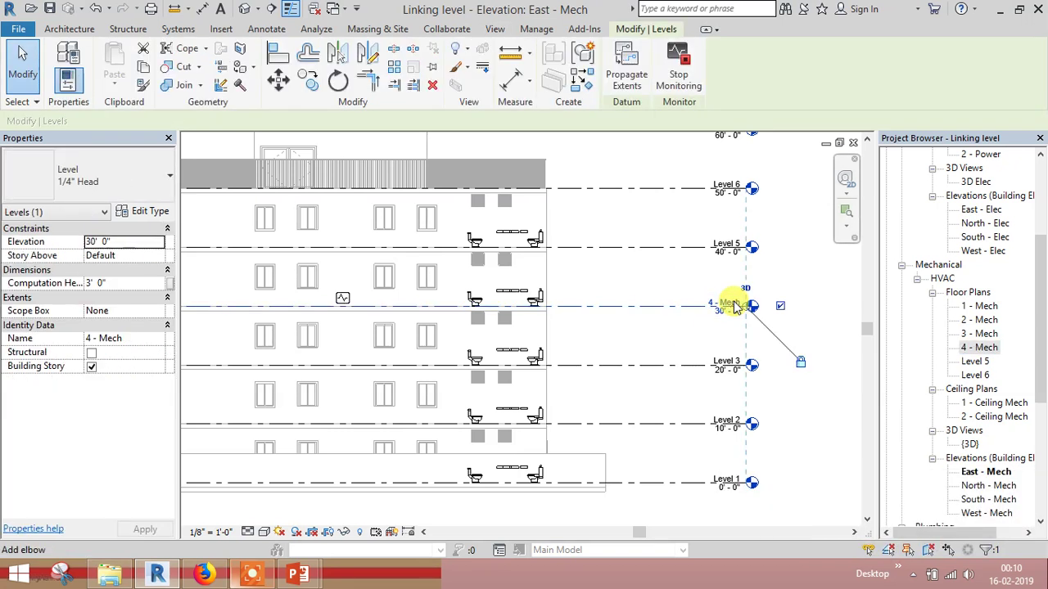
# Rename the 30' 0" level back to 'Level 4' without renaming its views
pyautogui.click(727, 309)
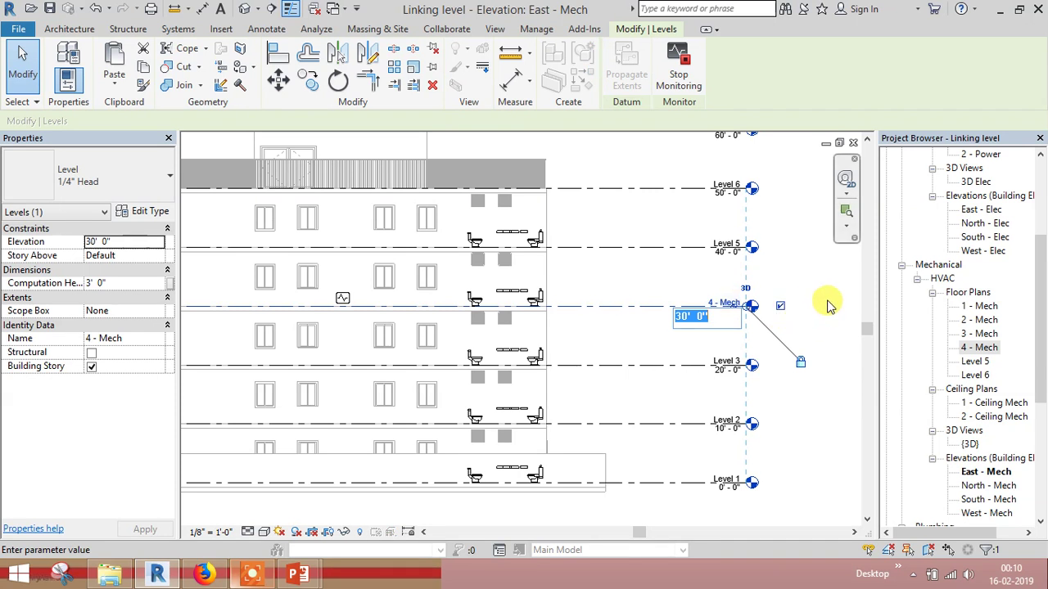
pyautogui.press('Escape')
pyautogui.click(725, 304)
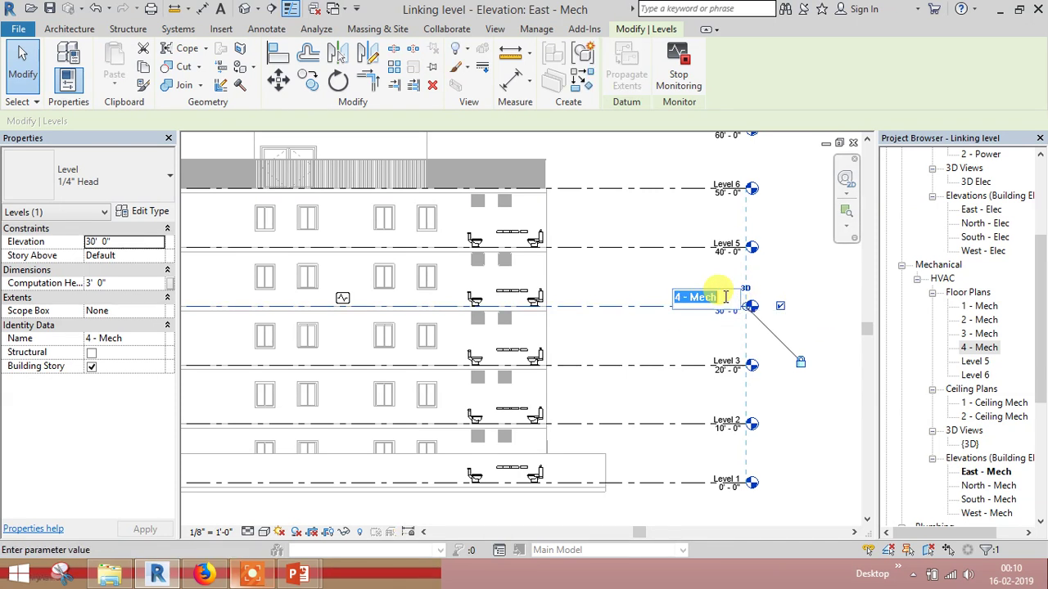
pyautogui.write('L')
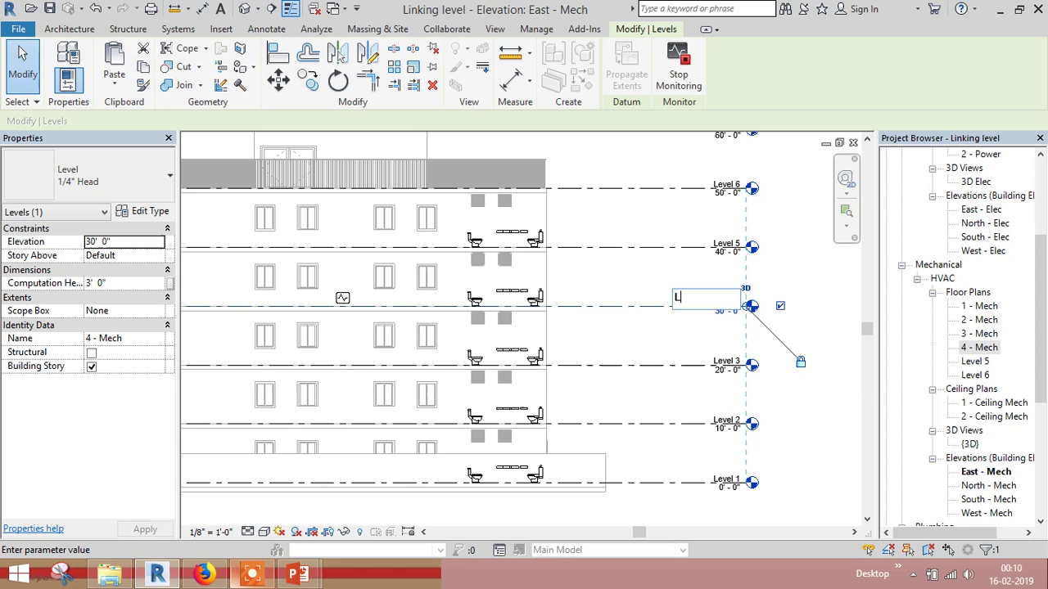
pyautogui.write('evel 4')
pyautogui.click(819, 281)
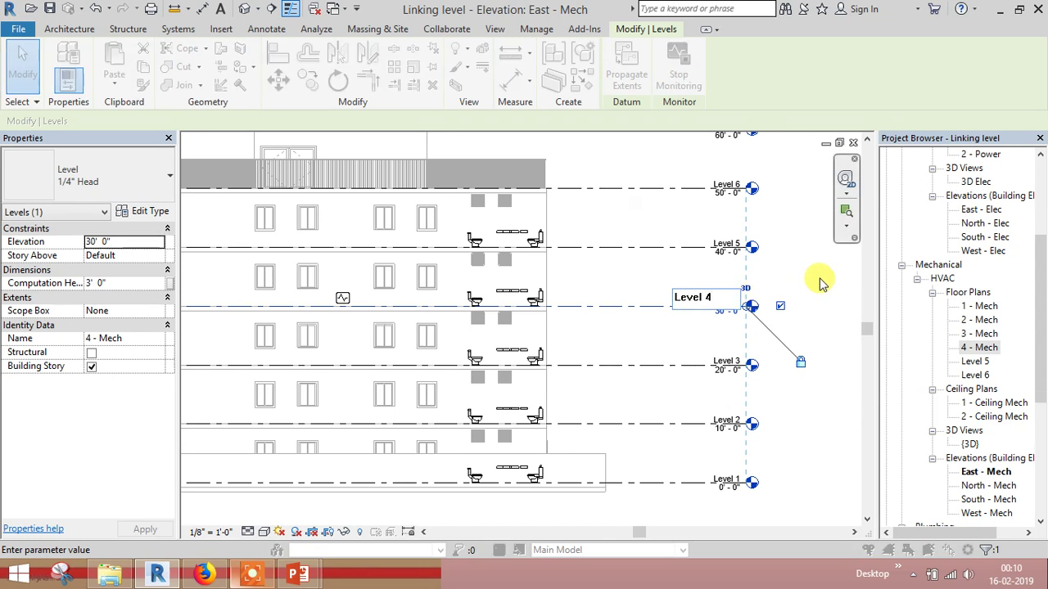
pyautogui.click(619, 296)
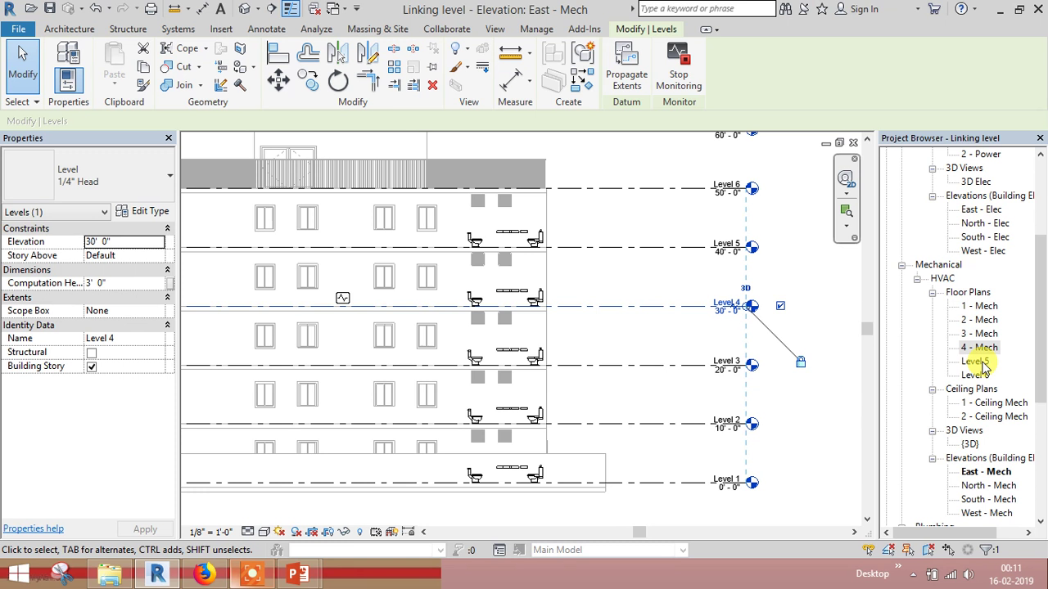
pyautogui.moveTo(1043, 323)
pyautogui.mouseDown()
pyautogui.moveTo(1045, 348)
pyautogui.moveTo(1043, 246)
pyautogui.mouseUp()
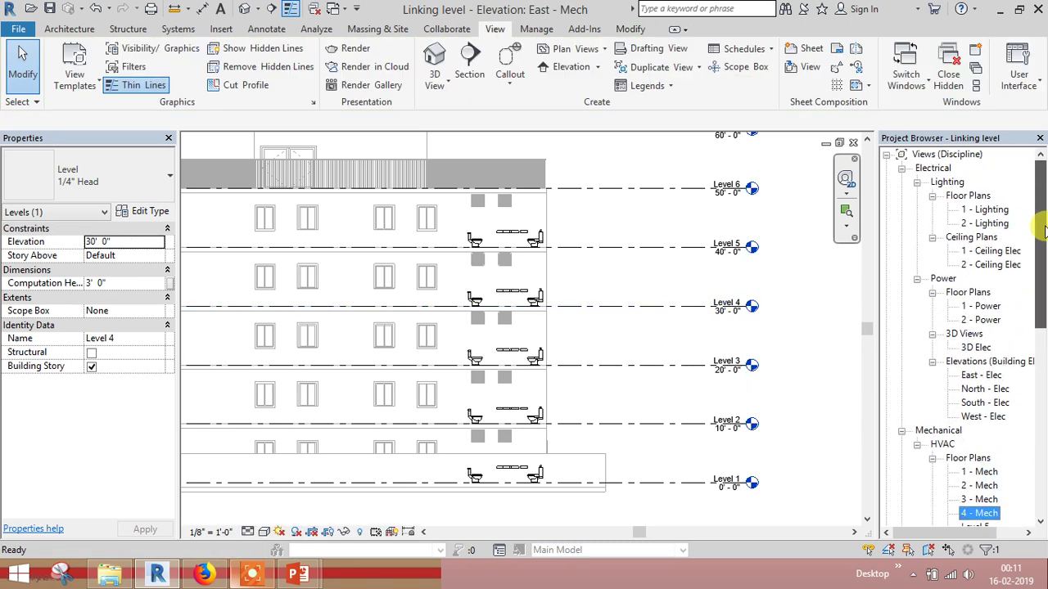
pyautogui.click(607, 51)
pyautogui.click(585, 73)
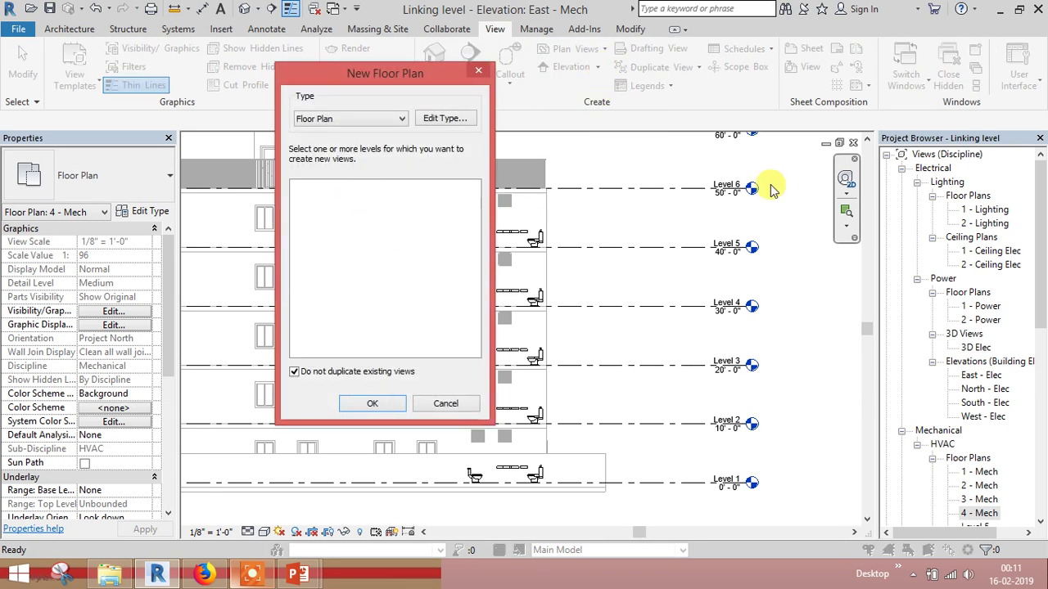
pyautogui.click(340, 372)
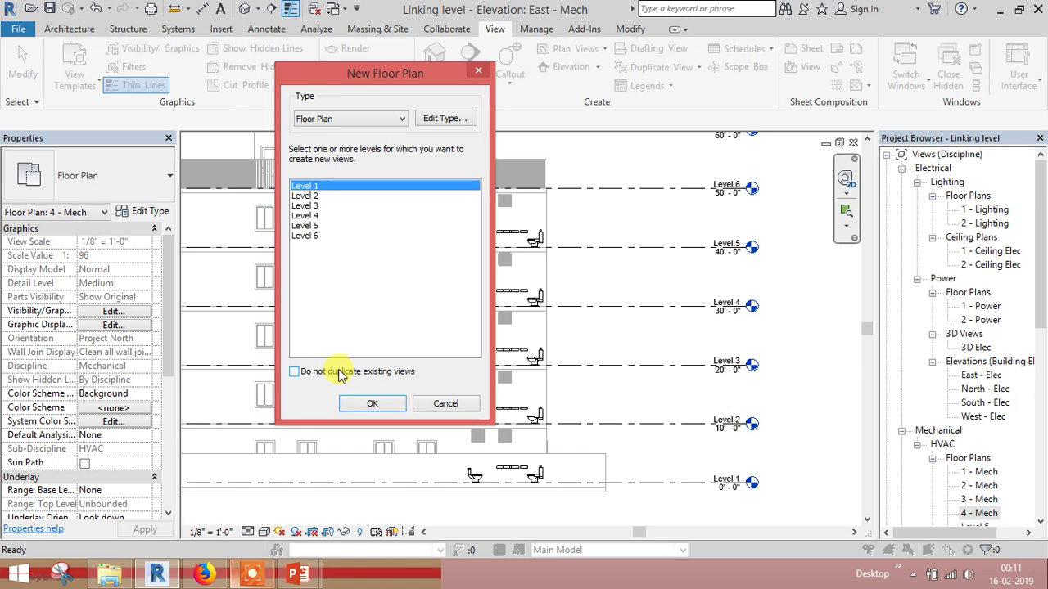
pyautogui.click(313, 206)
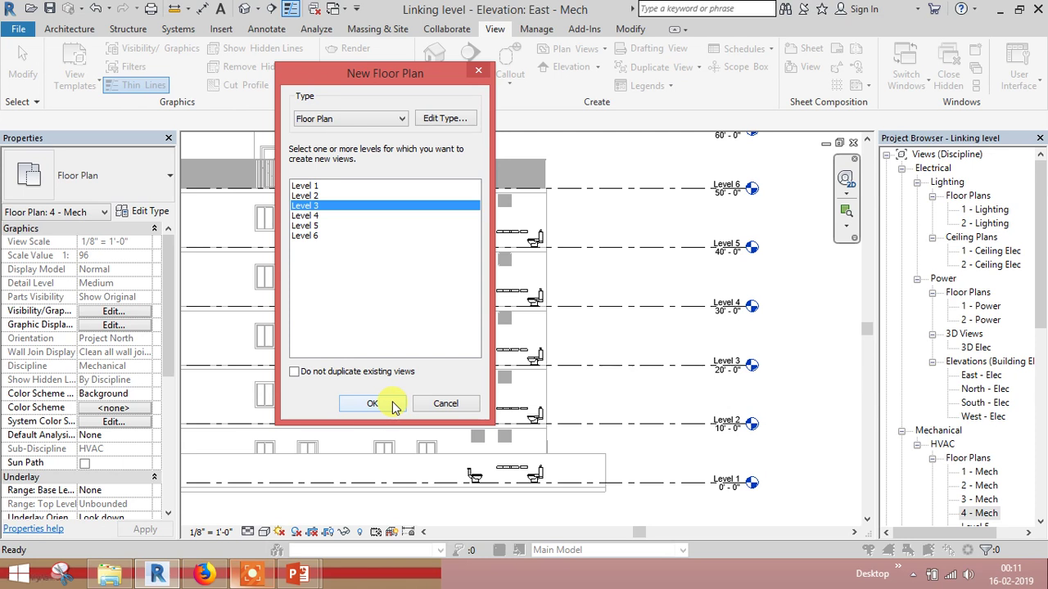
pyautogui.click(373, 403)
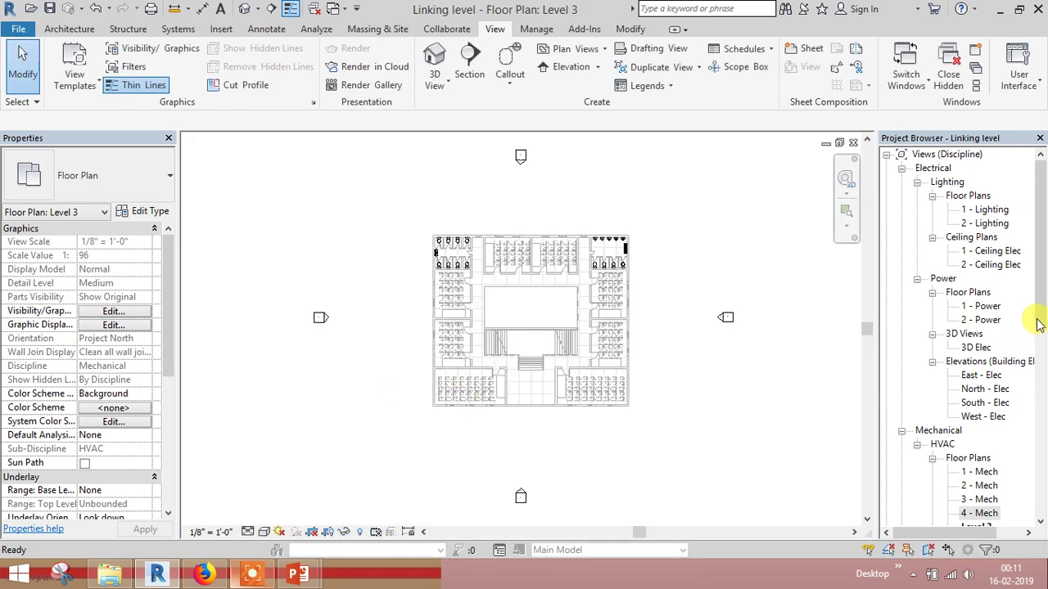
pyautogui.scroll(-3, 1038, 325)
pyautogui.click(974, 389)
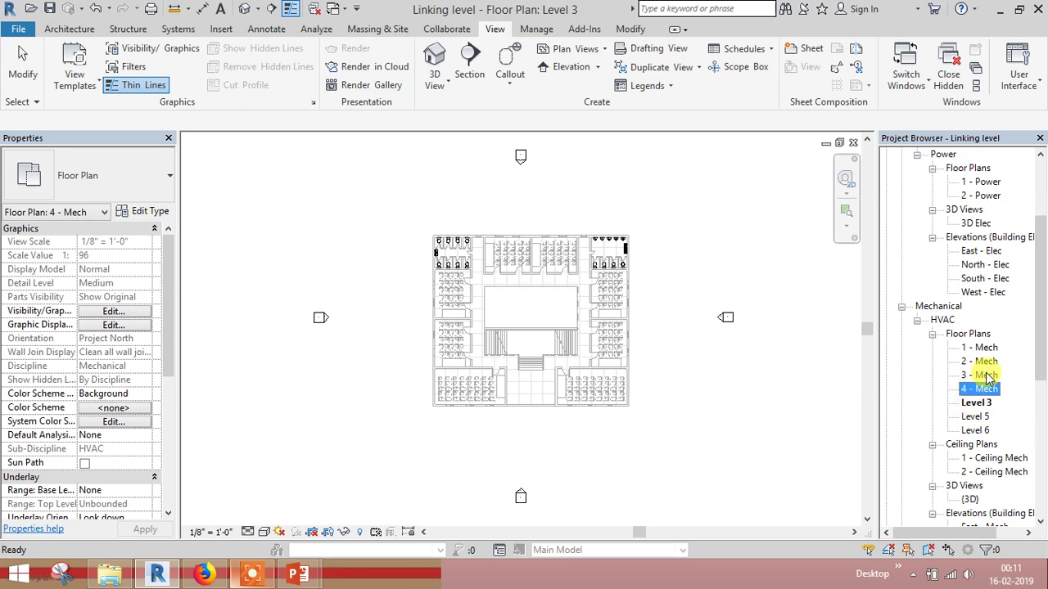
pyautogui.moveTo(1041, 331)
pyautogui.mouseDown()
pyautogui.moveTo(1043, 283)
pyautogui.moveTo(1041, 331)
pyautogui.mouseUp()
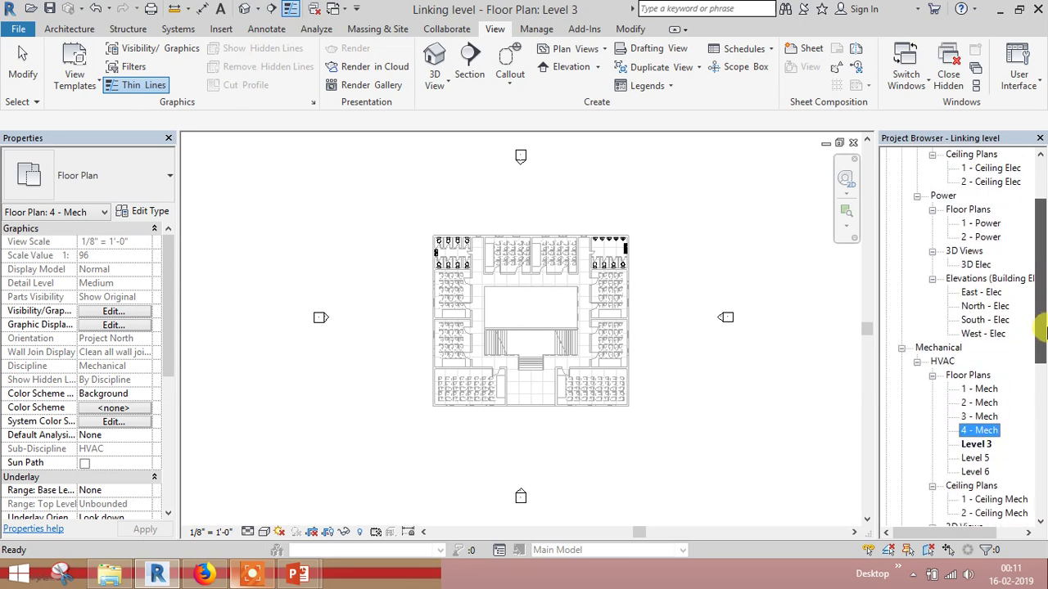
pyautogui.click(976, 417)
pyautogui.rightClick(976, 417)
pyautogui.click(913, 286)
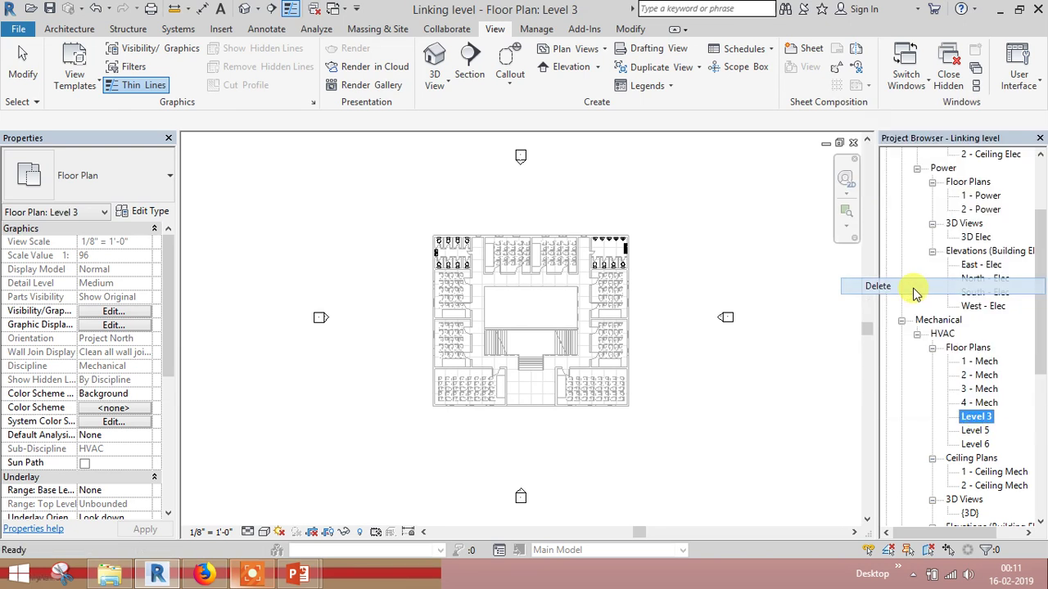
pyautogui.moveTo(1041, 295); pyautogui.dragTo(1039, 246)
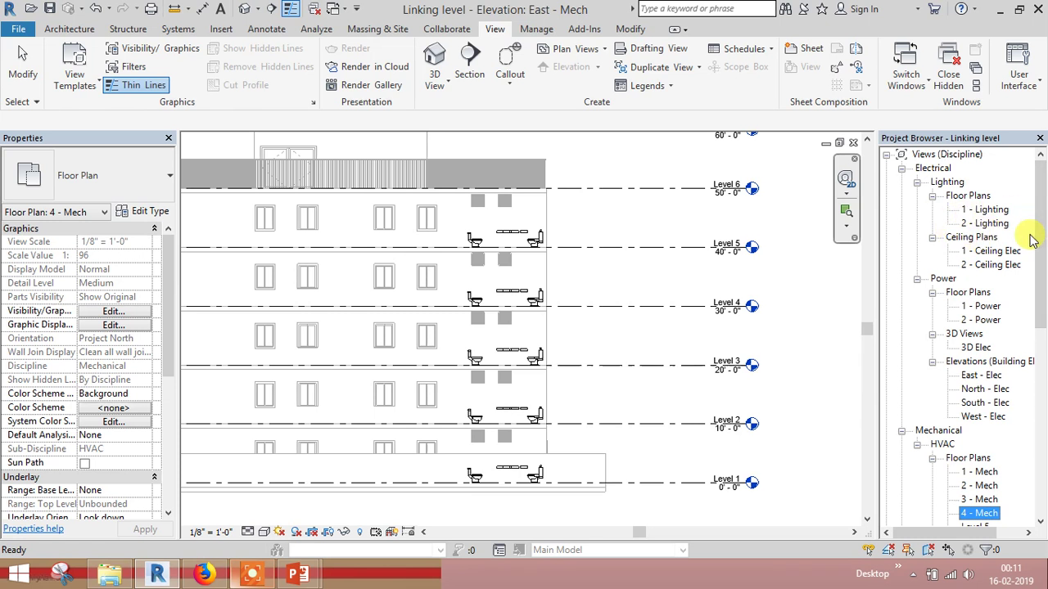
# Set the Floor Plan type's view template to Electrical Plan with Electrical discipline and Power sub-discipline
pyautogui.click(606, 51)
pyautogui.click(604, 73)
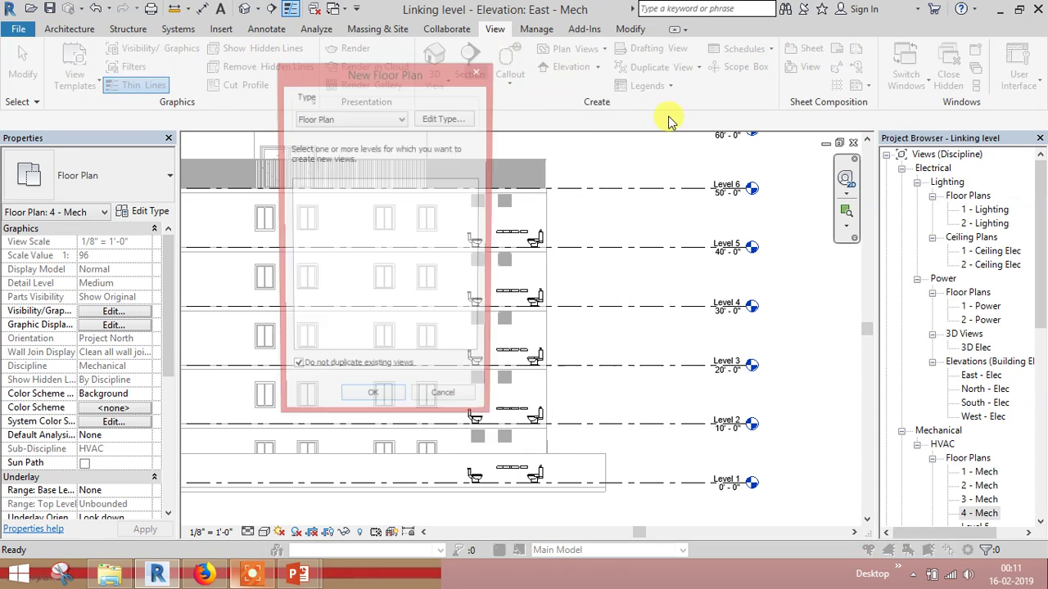
pyautogui.click(455, 121)
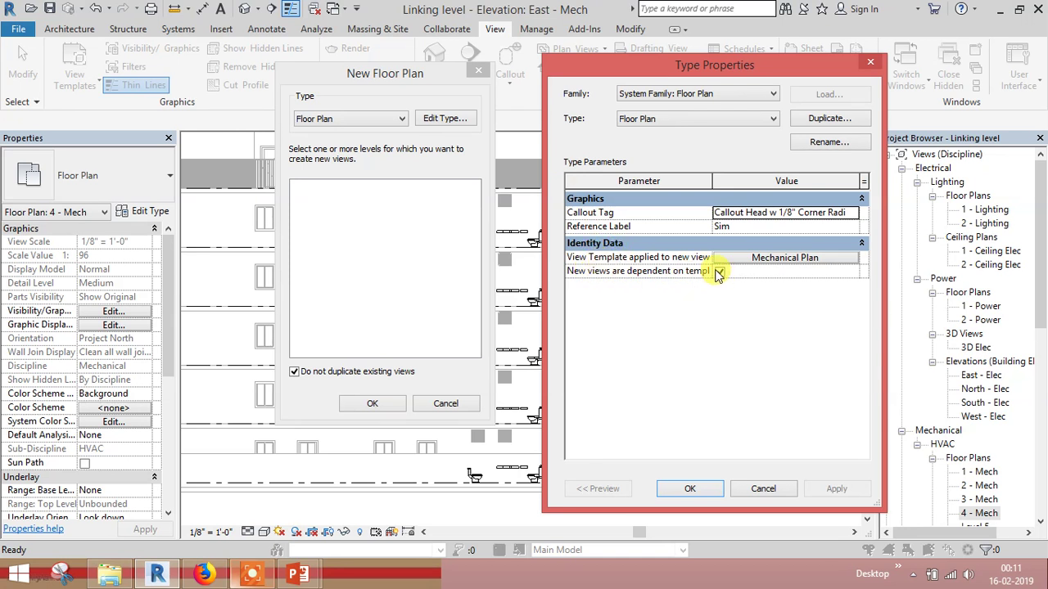
pyautogui.click(766, 259)
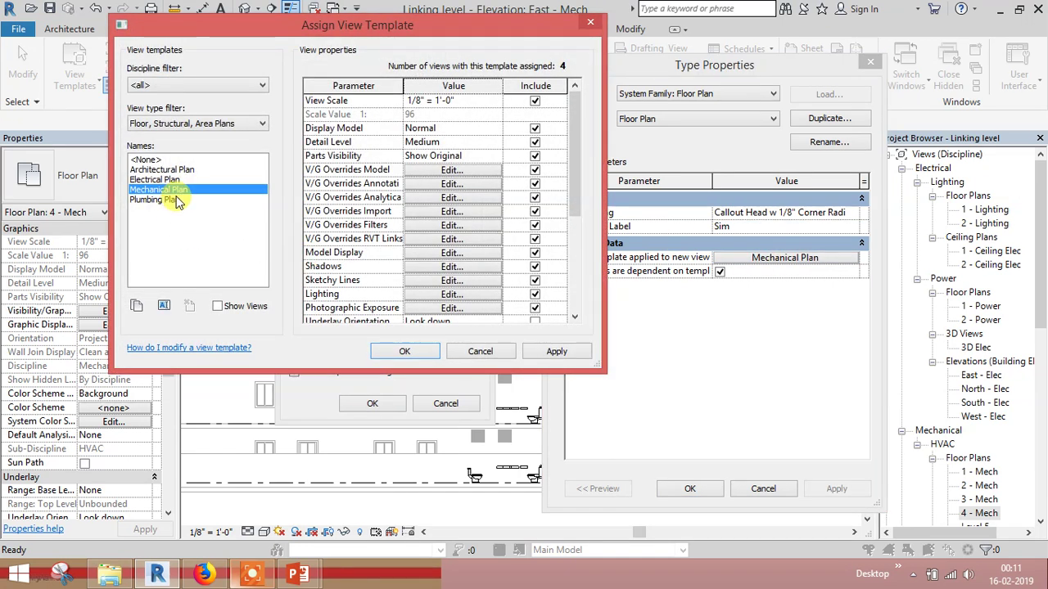
pyautogui.click(179, 182)
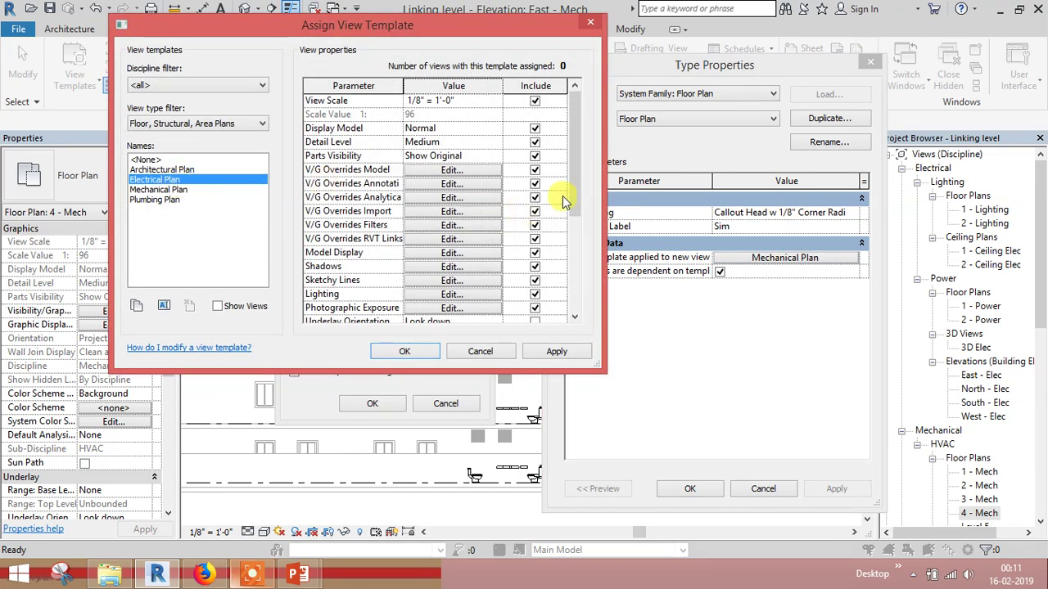
pyautogui.moveTo(577, 190); pyautogui.dragTo(598, 280)
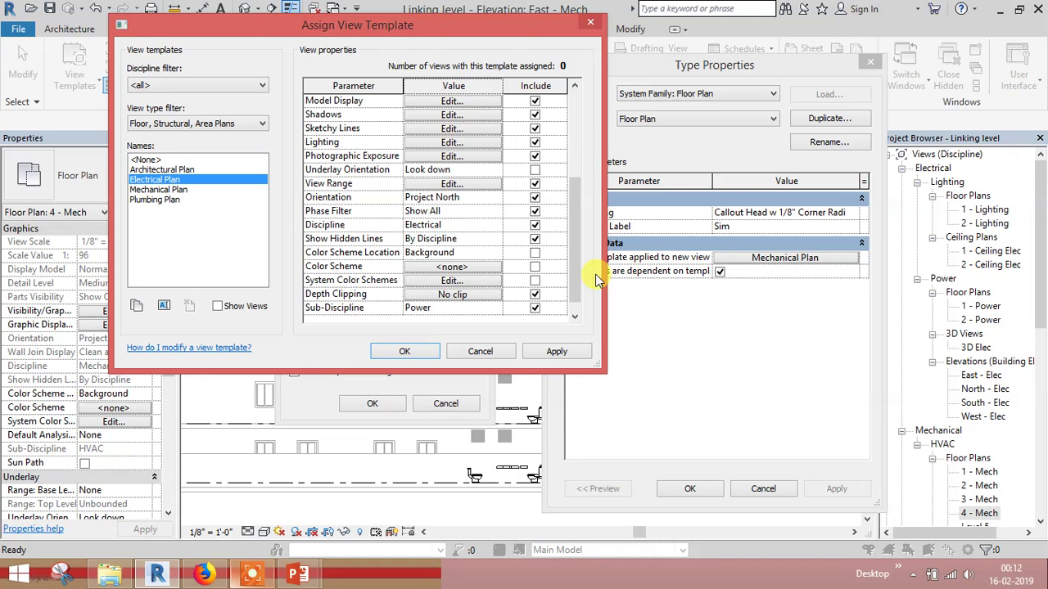
pyautogui.click(498, 227)
pyautogui.click(498, 228)
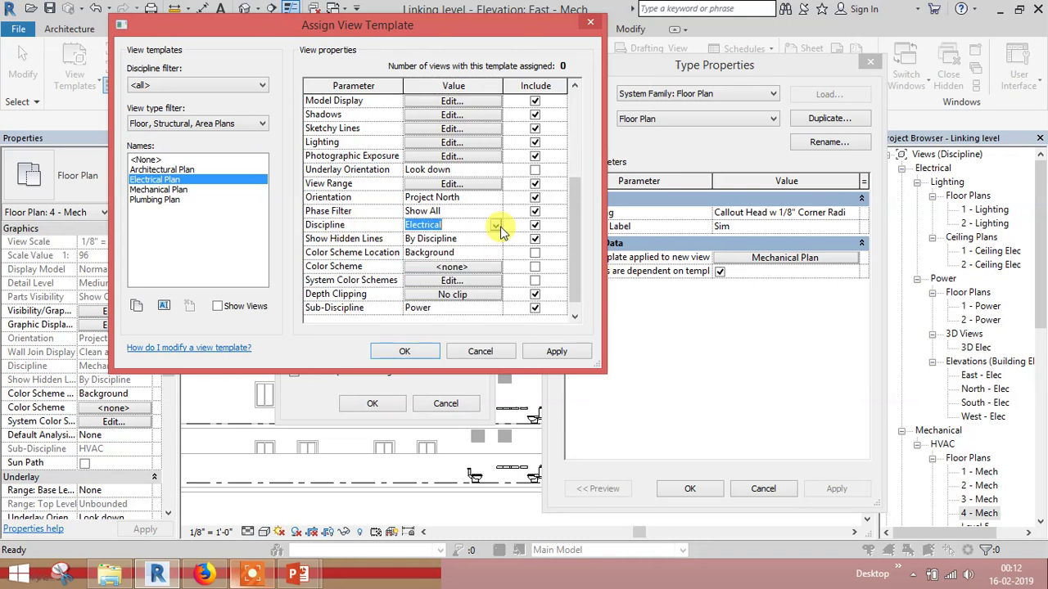
pyautogui.click(496, 310)
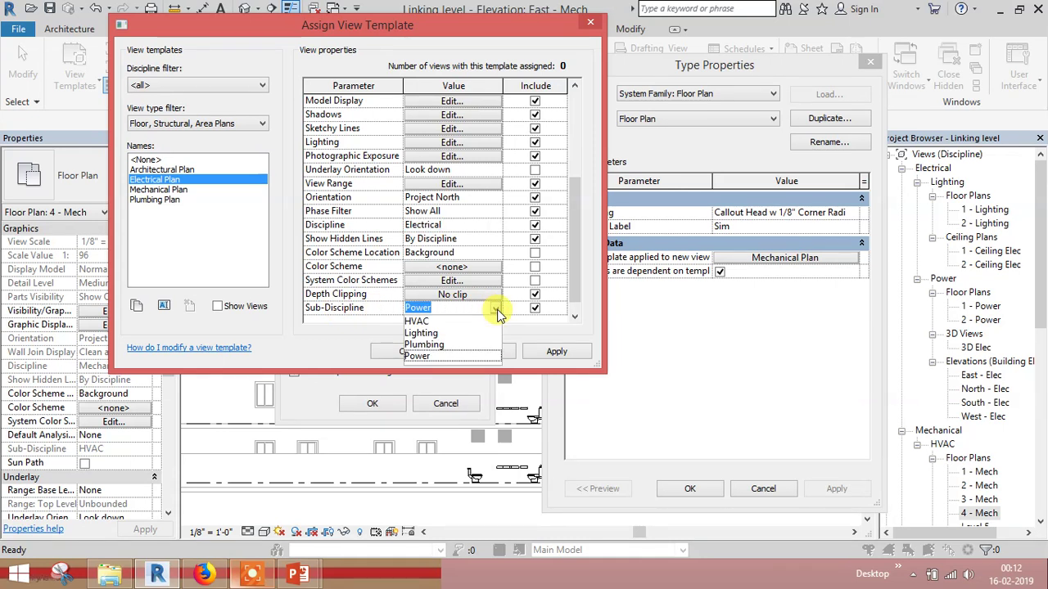
pyautogui.click(410, 356)
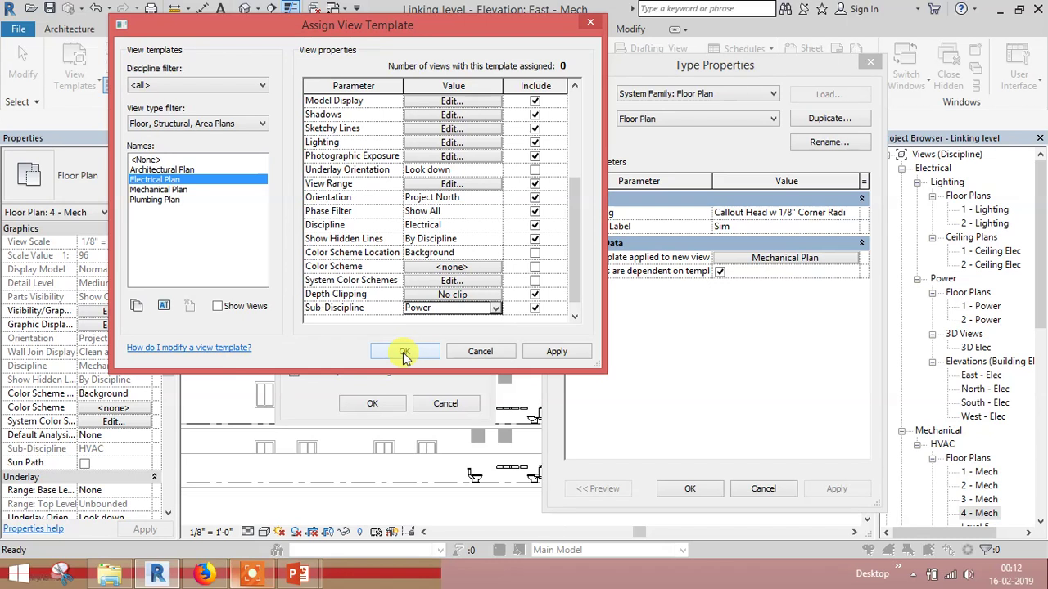
pyautogui.click(405, 354)
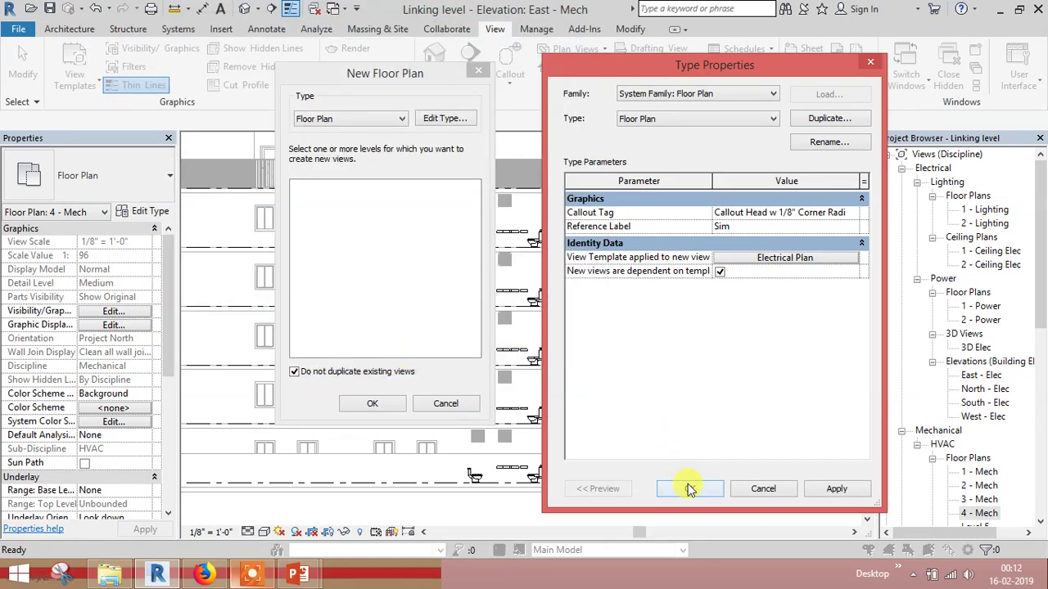
pyautogui.click(687, 489)
# Create new floor plans for Level 3 and Level 4, including levels that already have views
pyautogui.click(294, 371)
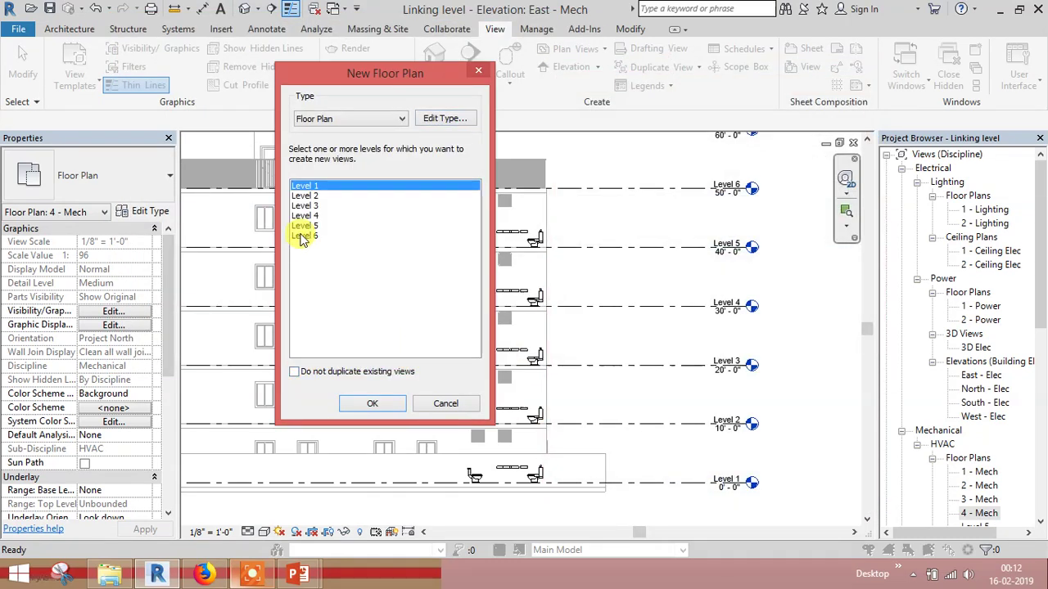
pyautogui.click(318, 206)
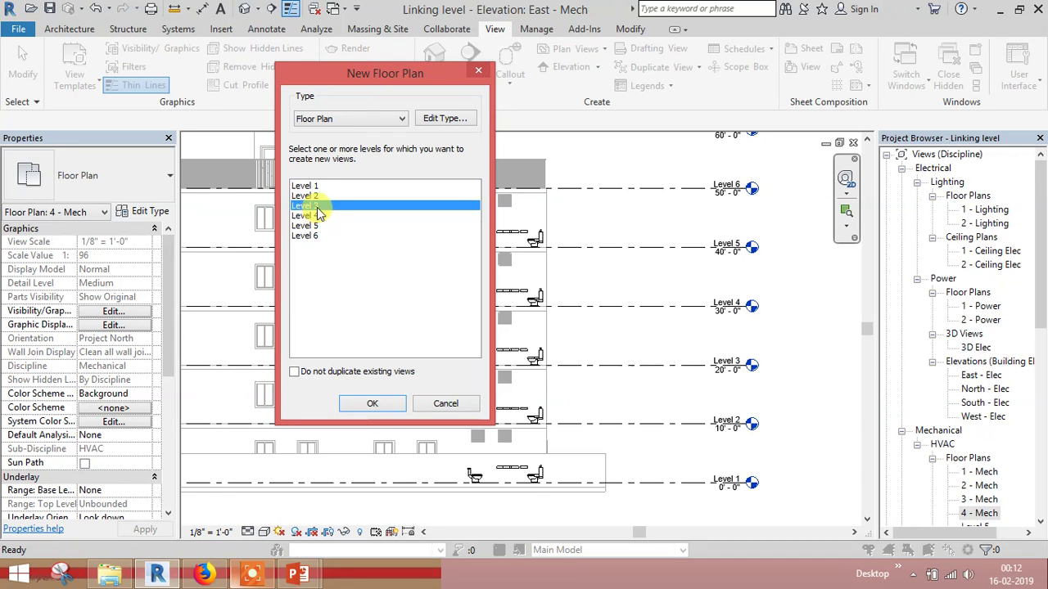
pyautogui.keyDown('ctrl'); pyautogui.click(318, 215); pyautogui.keyUp('ctrl')
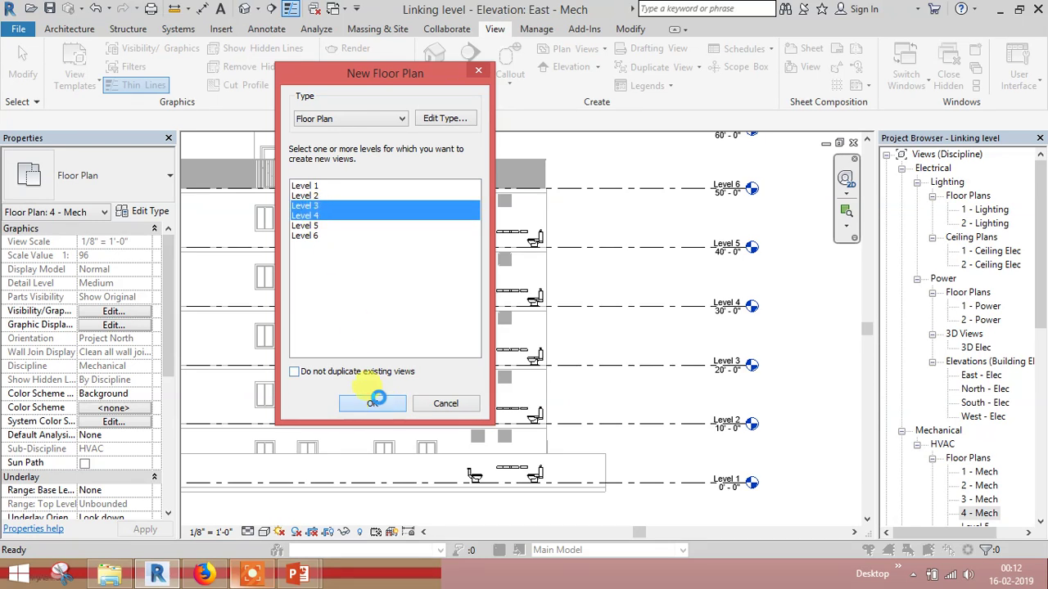
pyautogui.click(375, 403)
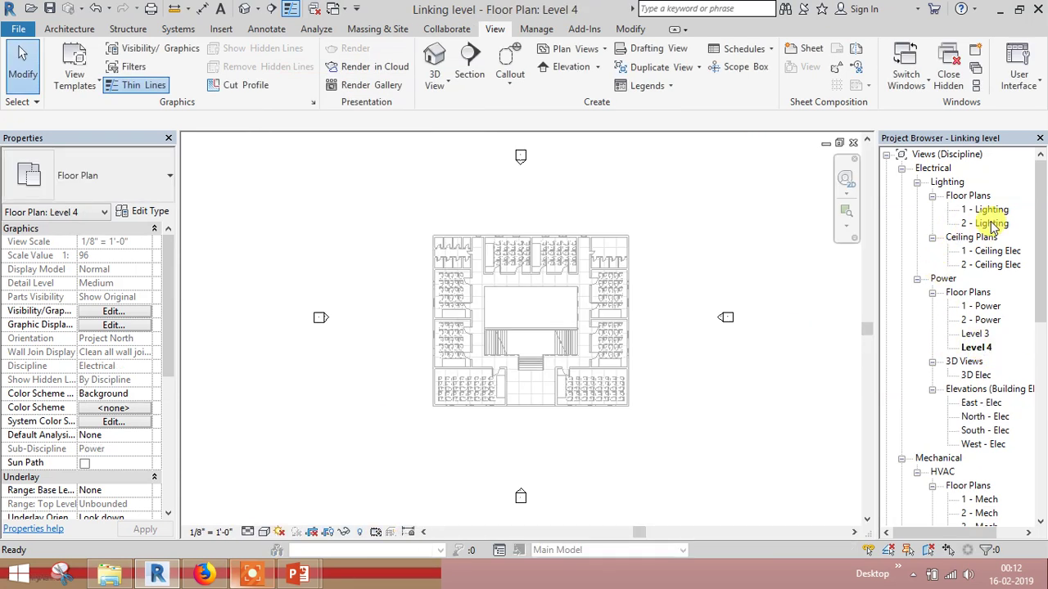
# Change the Electrical Plan template's sub-discipline from Power to Lighting and apply it
pyautogui.click(604, 49)
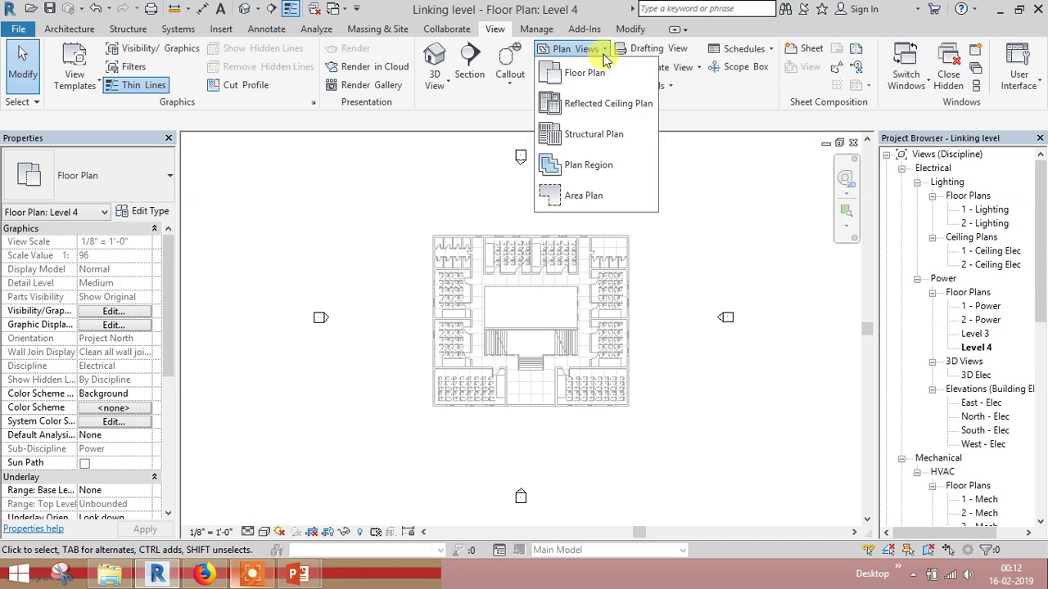
pyautogui.click(591, 73)
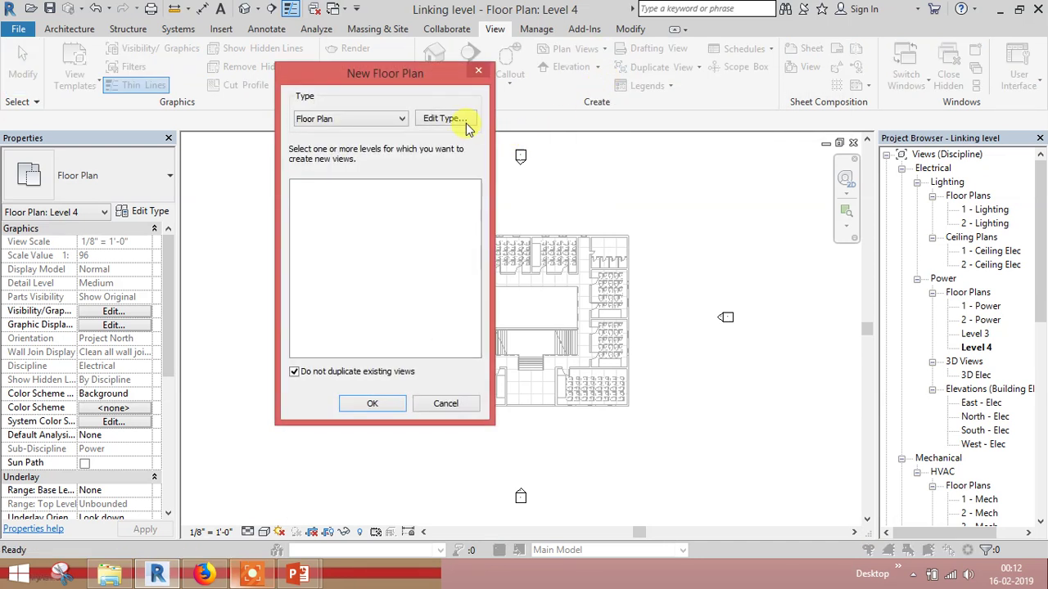
pyautogui.click(465, 121)
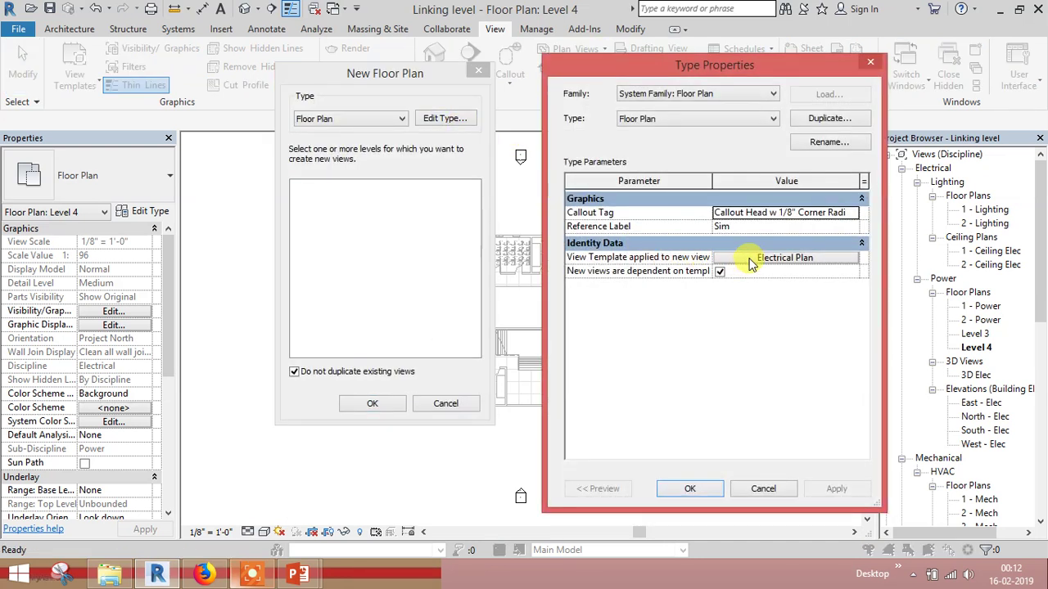
pyautogui.click(749, 259)
pyautogui.moveTo(576, 208); pyautogui.dragTo(583, 309)
pyautogui.click(496, 294)
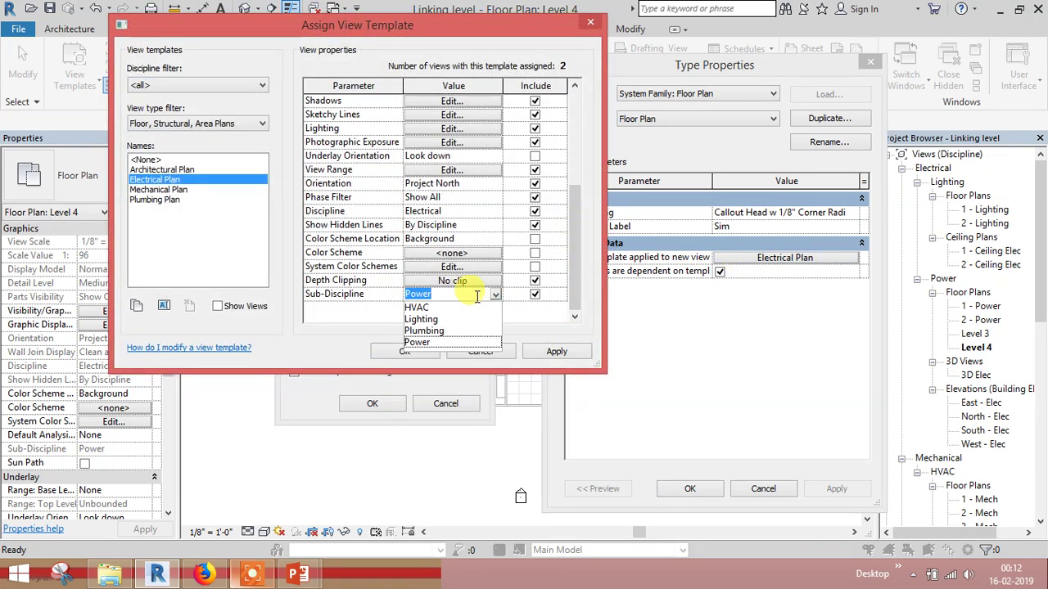
pyautogui.click(428, 319)
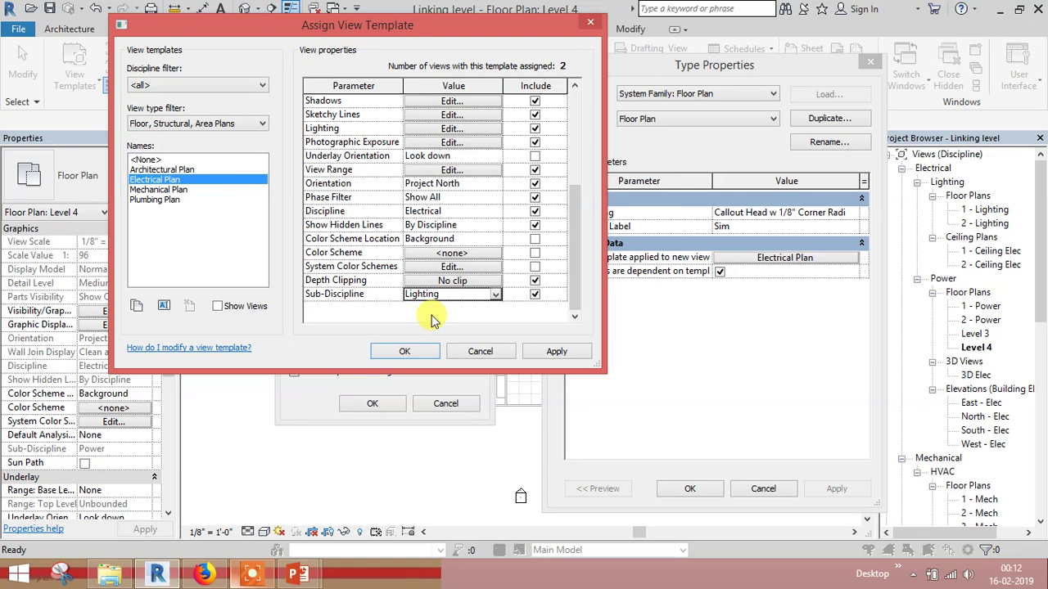
pyautogui.click(553, 356)
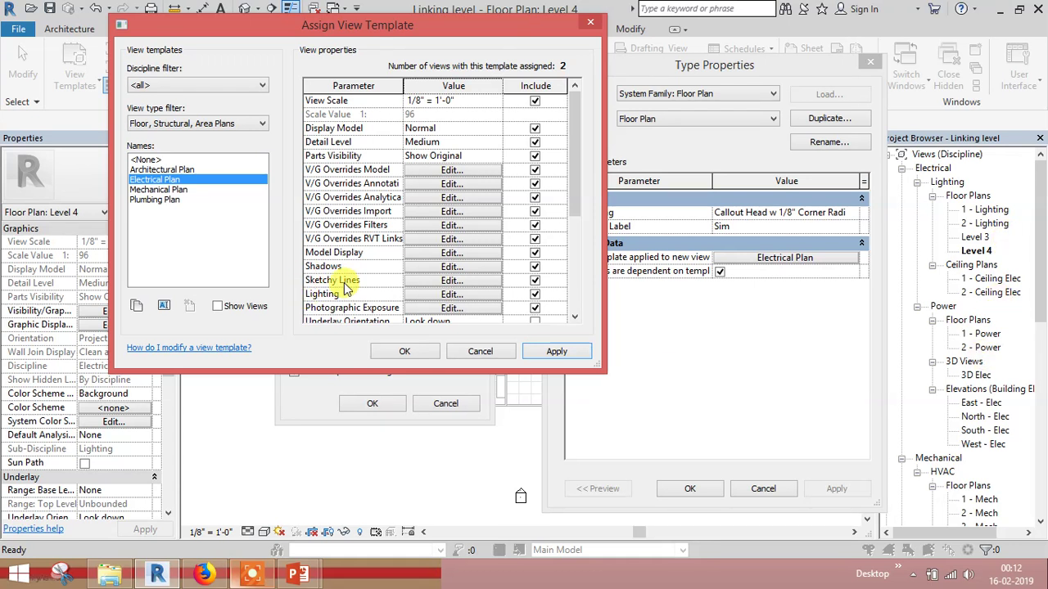
pyautogui.click(400, 350)
pyautogui.click(776, 257)
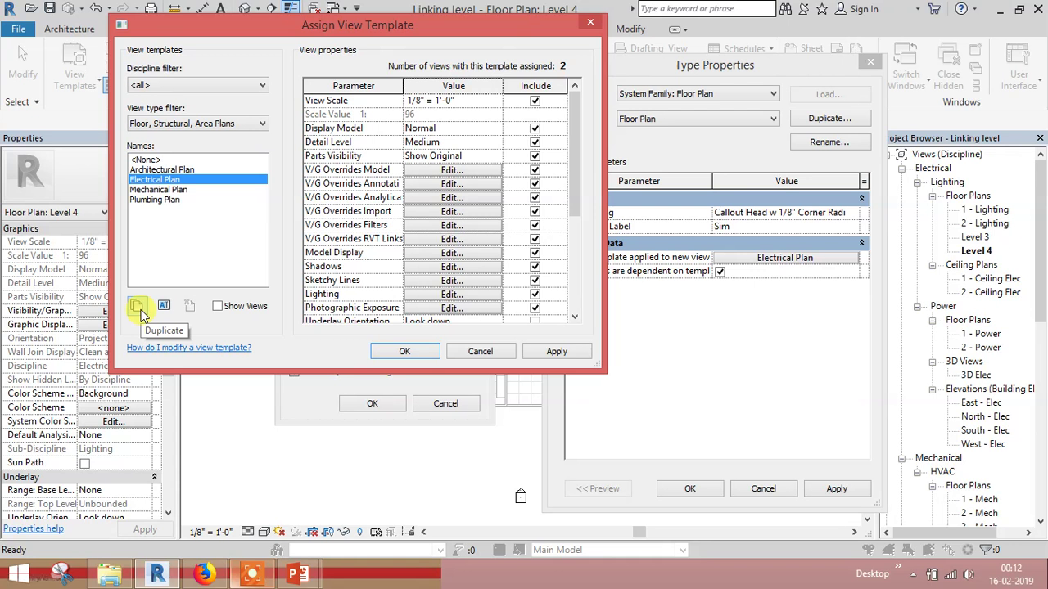
# Duplicate Electrical Plan as 'Electrical Power' with Power sub-discipline and assign it to floor plans
pyautogui.click(140, 312)
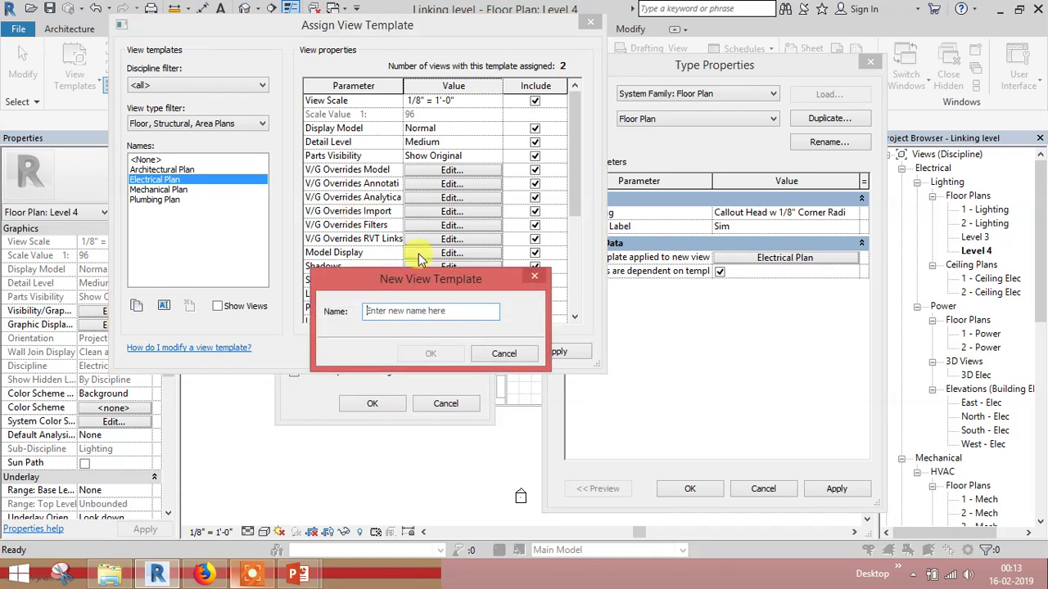
pyautogui.write('Electrical Power')
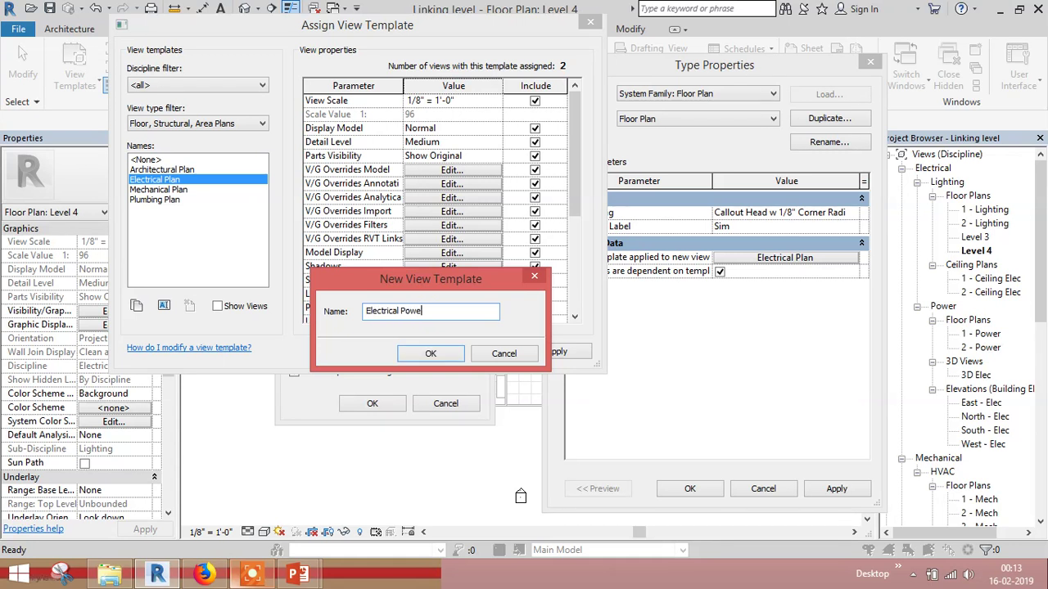
pyautogui.click(417, 358)
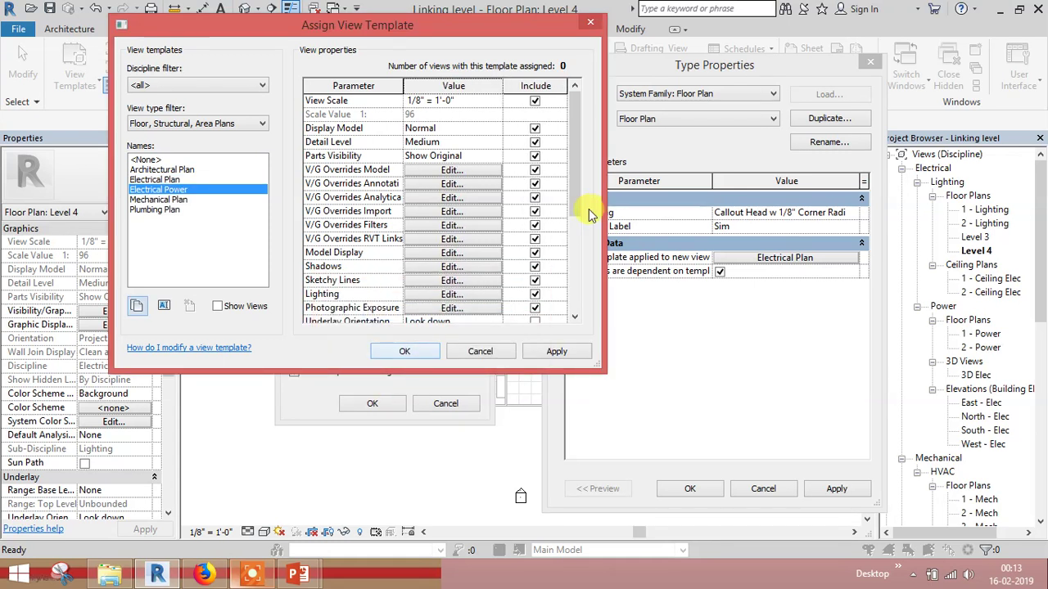
pyautogui.moveTo(576, 209); pyautogui.dragTo(574, 301)
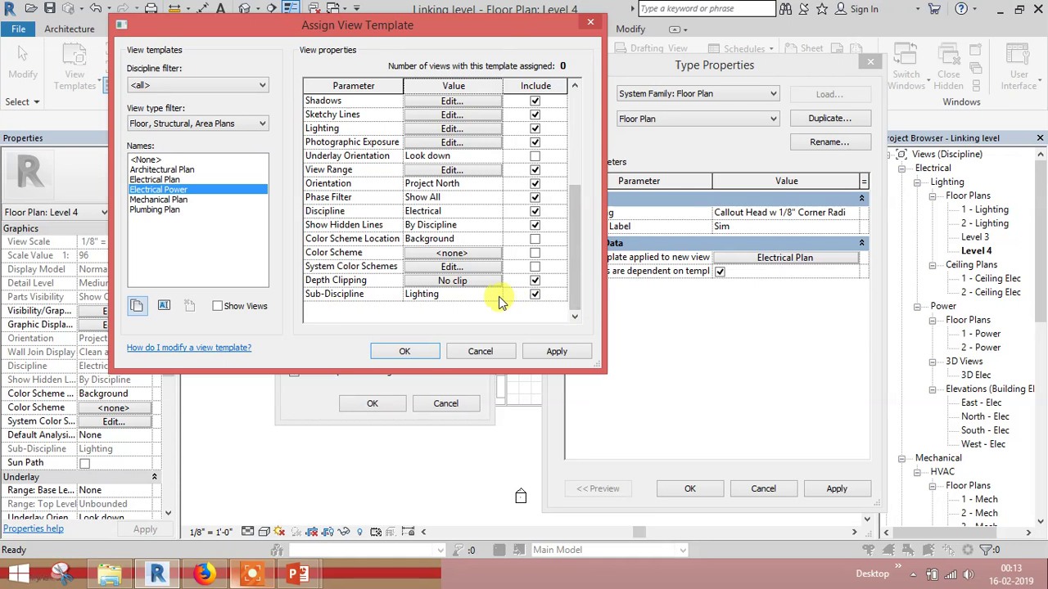
pyautogui.click(499, 296)
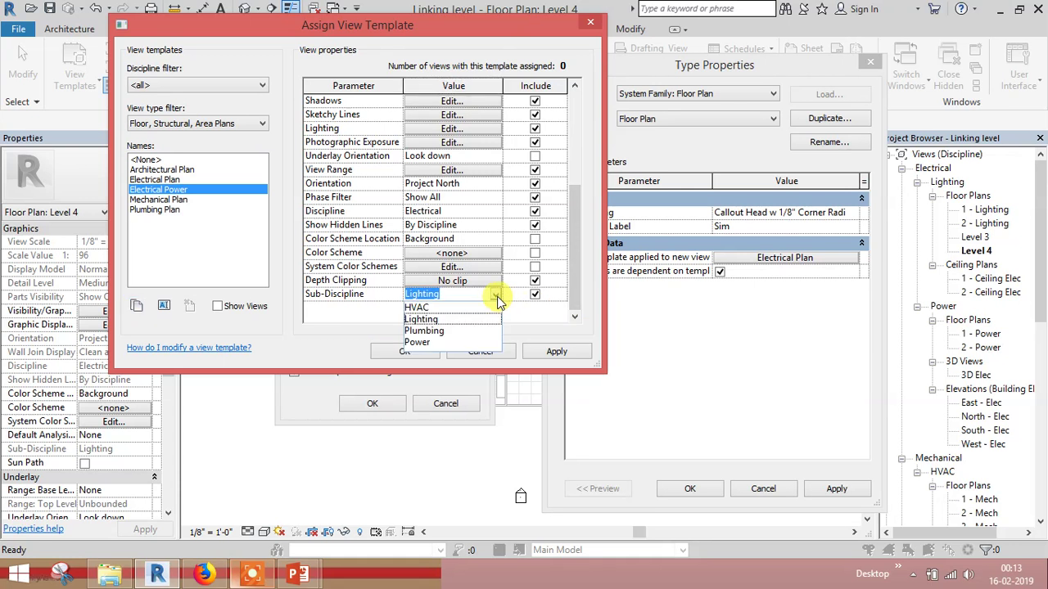
pyautogui.click(421, 342)
pyautogui.click(408, 352)
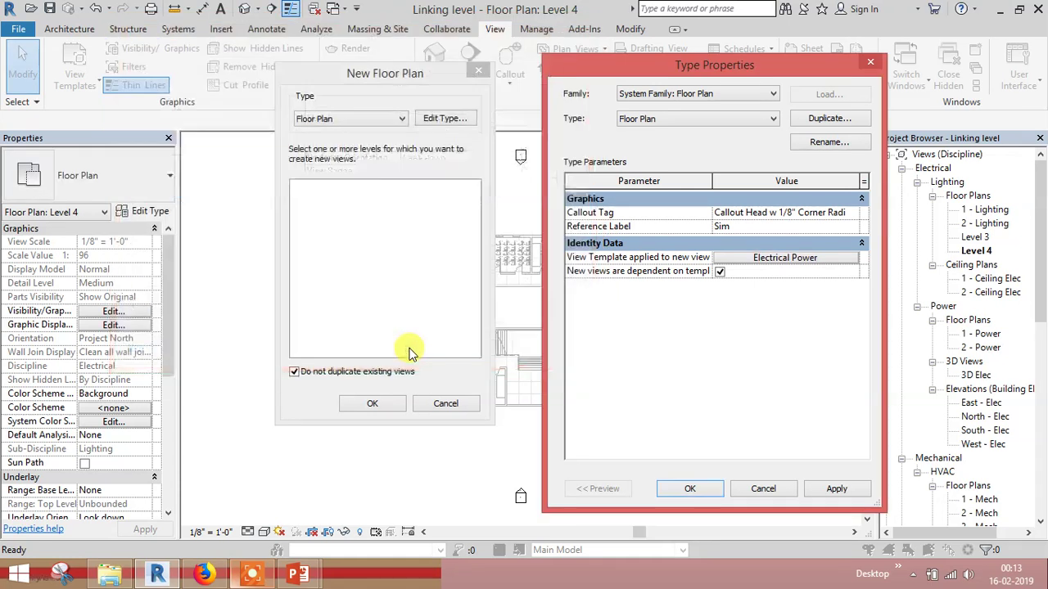
# Create Level 3 and Level 4 floor plans carrying the Electrical Power template
pyautogui.click(814, 490)
pyautogui.click(687, 488)
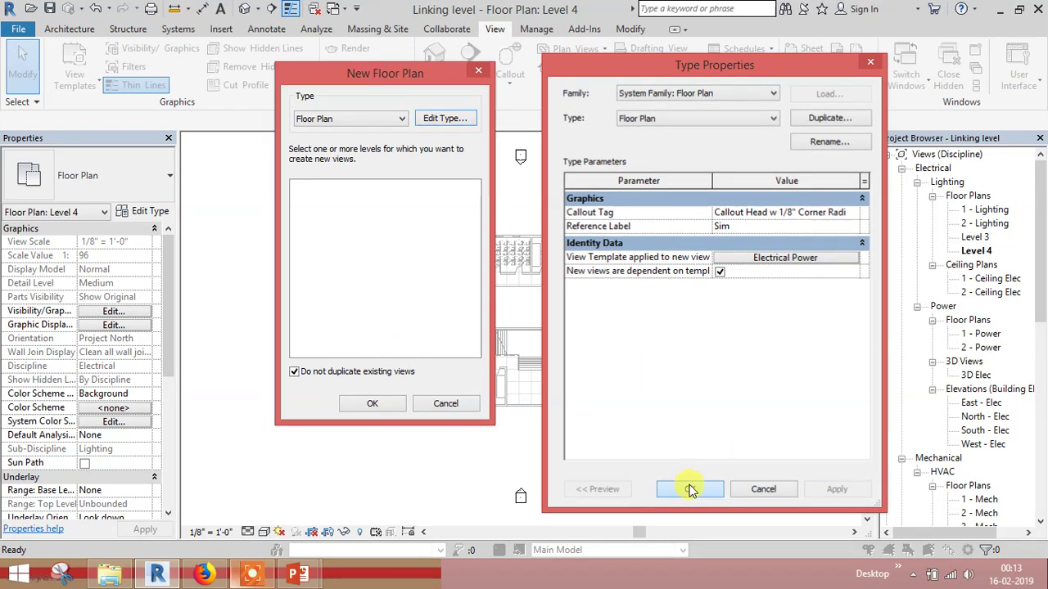
pyautogui.click(329, 373)
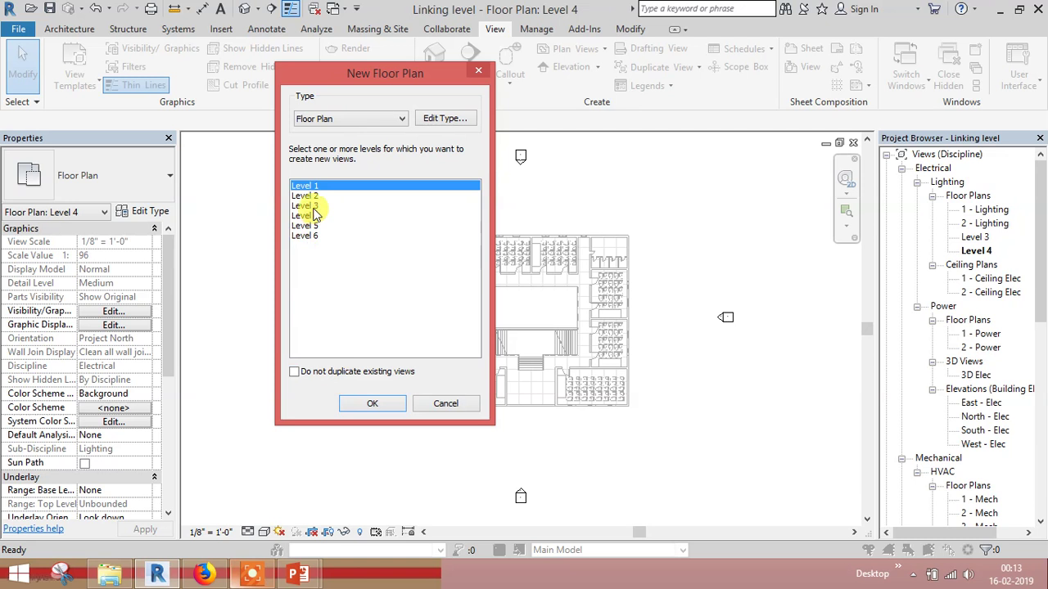
pyautogui.click(304, 205)
pyautogui.keyDown('shift'); pyautogui.click(307, 215); pyautogui.keyUp('shift')
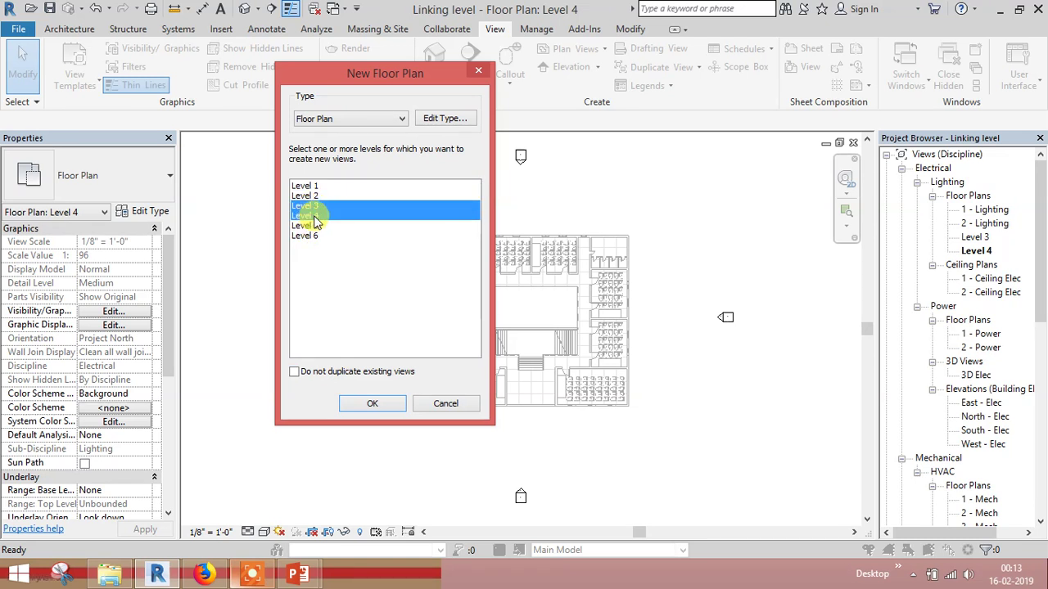
pyautogui.click(385, 404)
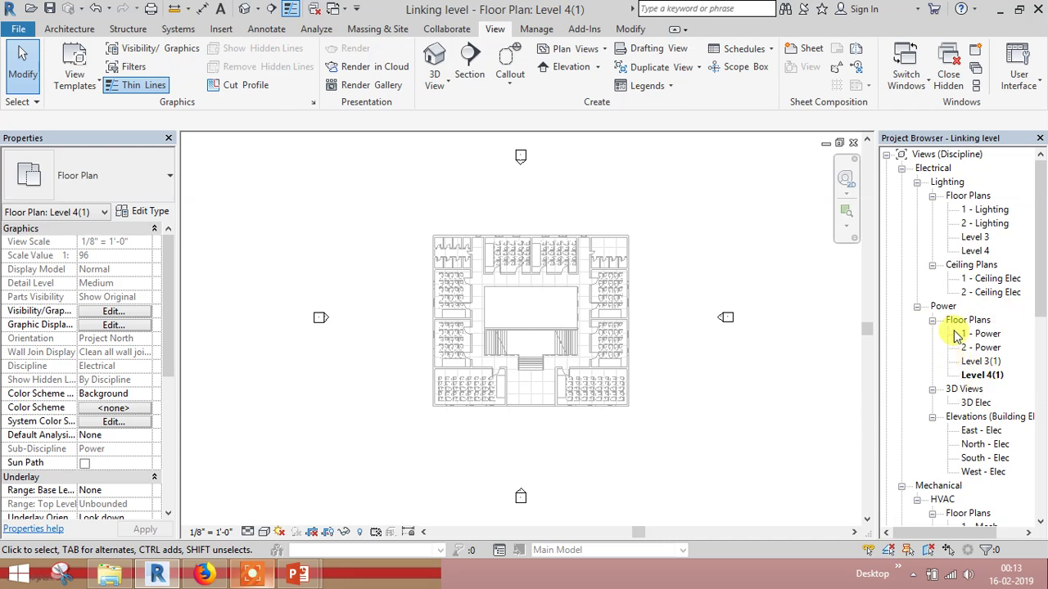
pyautogui.moveTo(1038, 256); pyautogui.dragTo(1037, 427)
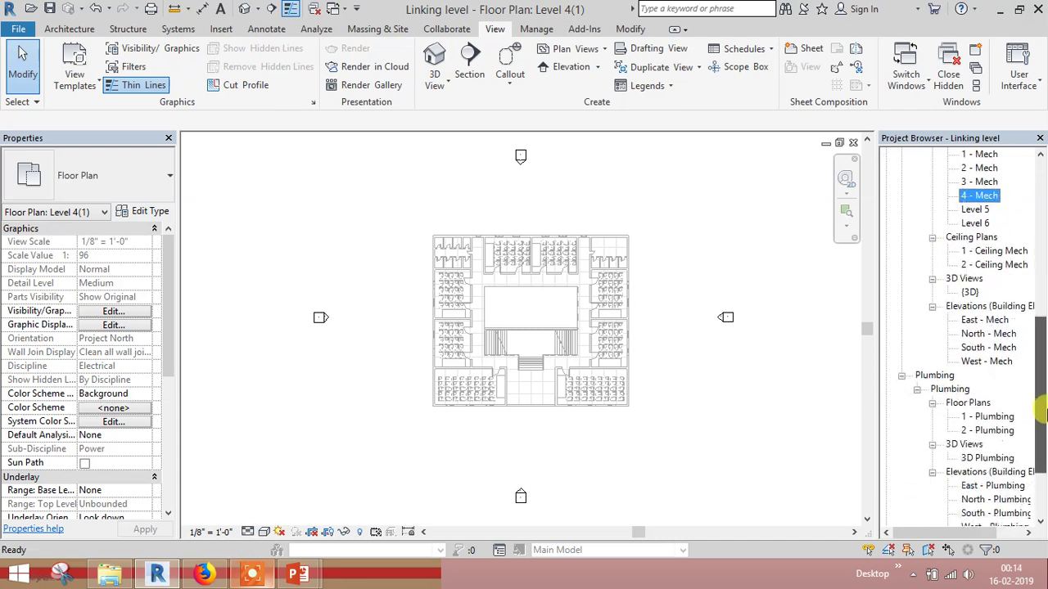
# Assign the Plumbing Plan view template to the Floor Plan type
pyautogui.click(605, 50)
pyautogui.click(583, 73)
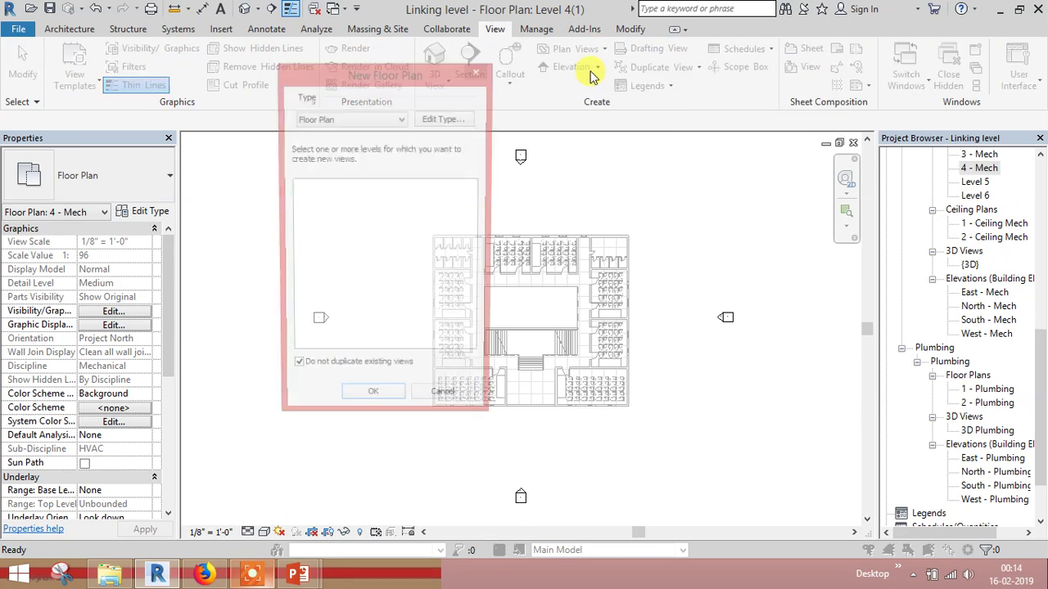
pyautogui.click(445, 118)
pyautogui.click(726, 258)
pyautogui.click(726, 260)
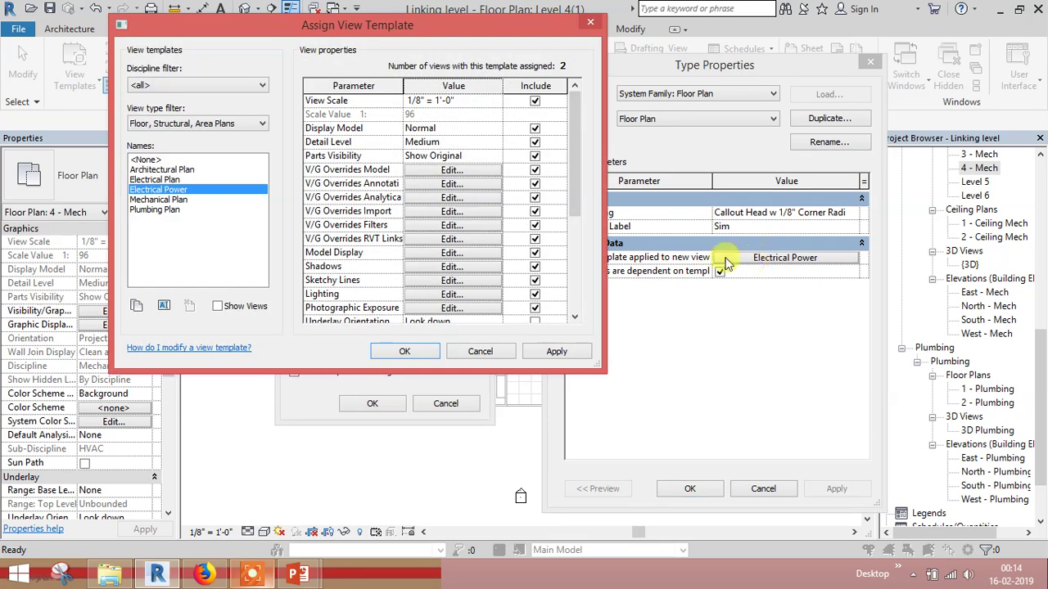
pyautogui.click(168, 210)
pyautogui.click(393, 352)
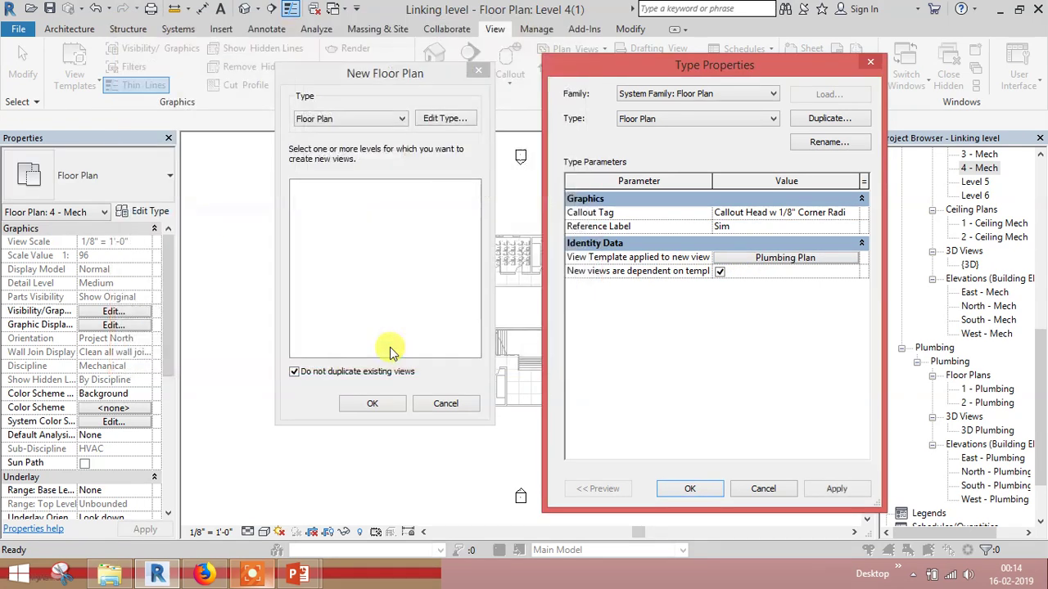
pyautogui.click(678, 490)
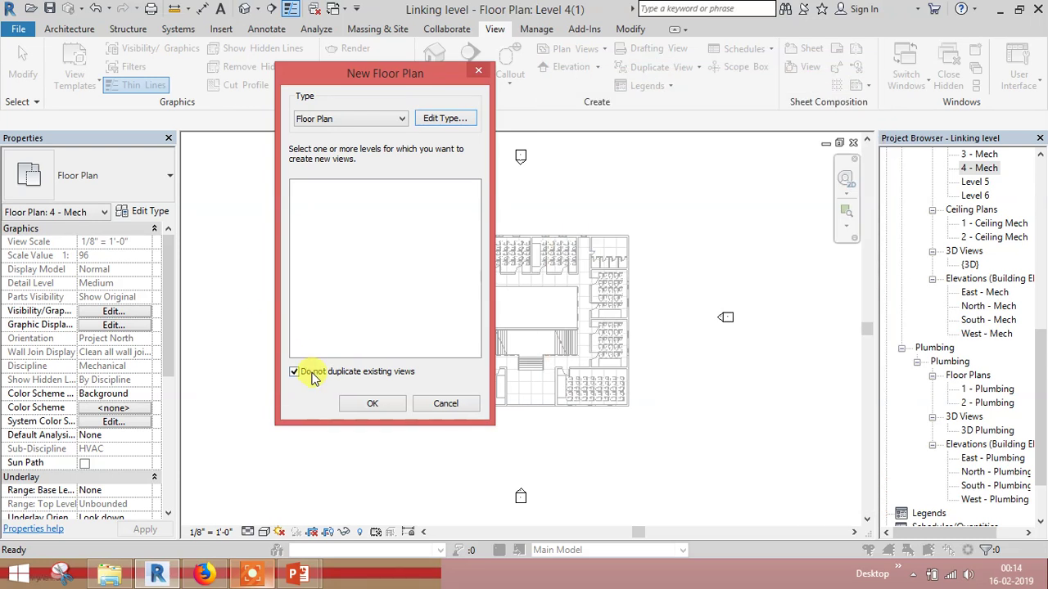
# Create Level 3 and Level 4 plumbing floor plans, including levels that already have views
pyautogui.click(309, 372)
pyautogui.click(304, 205)
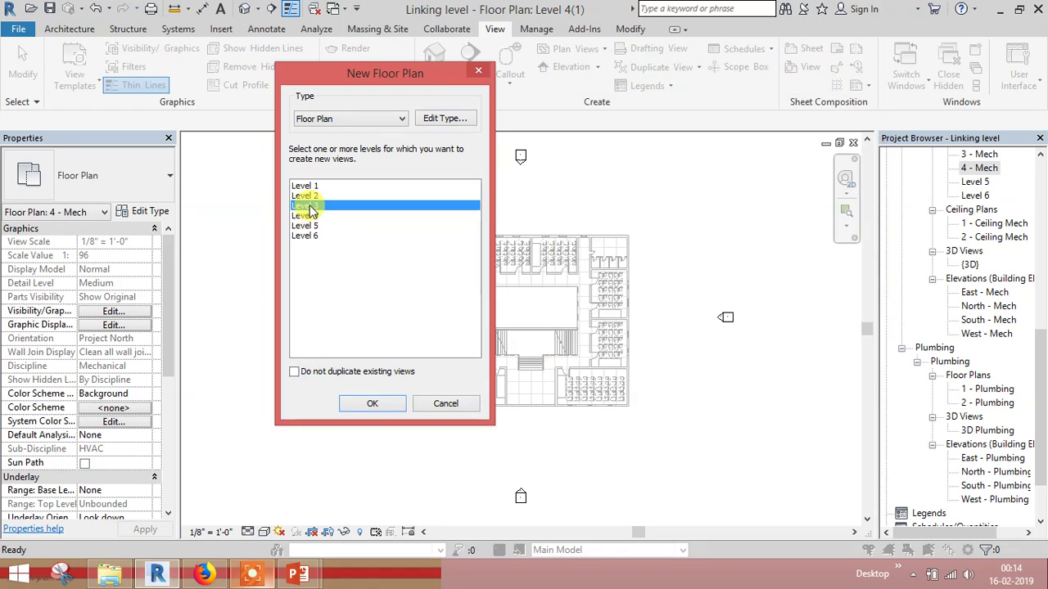
pyautogui.keyDown('shift'); pyautogui.click(305, 216); pyautogui.keyUp('shift')
pyautogui.click(373, 407)
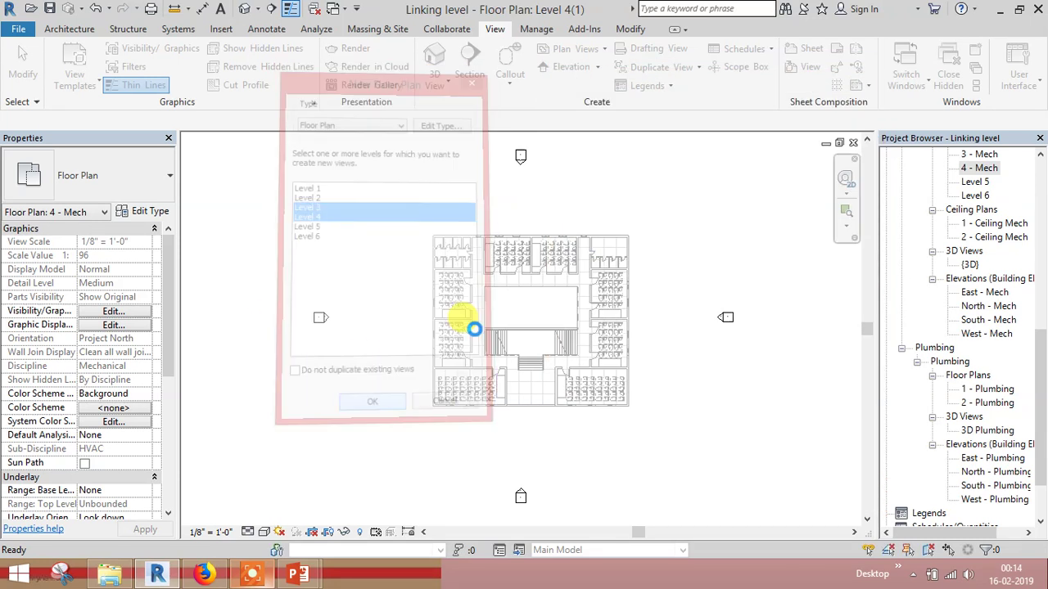
pyautogui.moveTo(1044, 377)
pyautogui.mouseDown()
pyautogui.moveTo(1044, 438)
pyautogui.moveTo(1044, 215)
pyautogui.mouseUp()
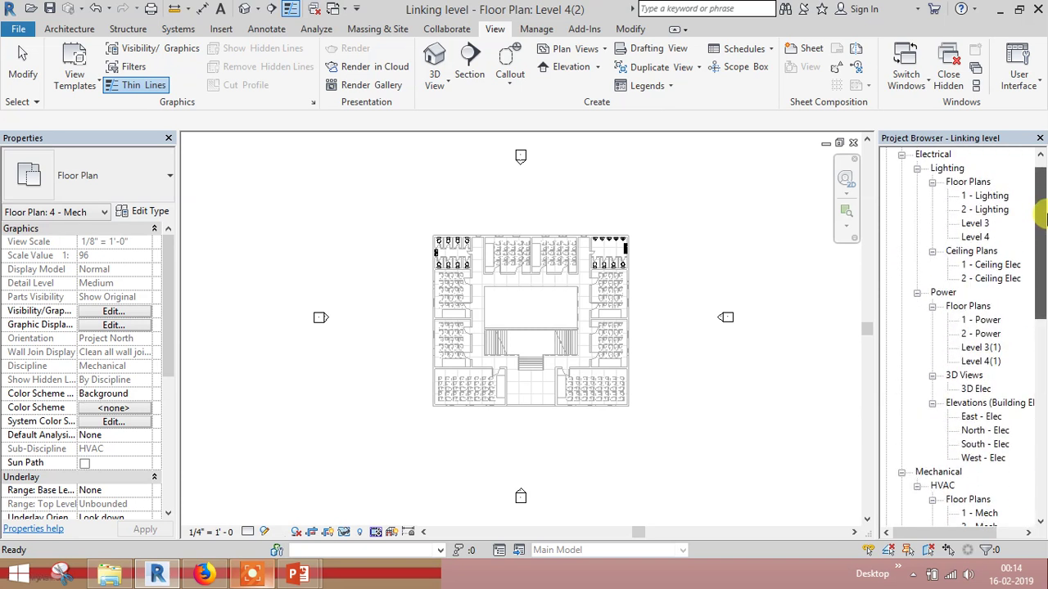
# Create a reflected ceiling plan for Level 3 from the Plan Views list
pyautogui.scroll(-4, 978, 368)
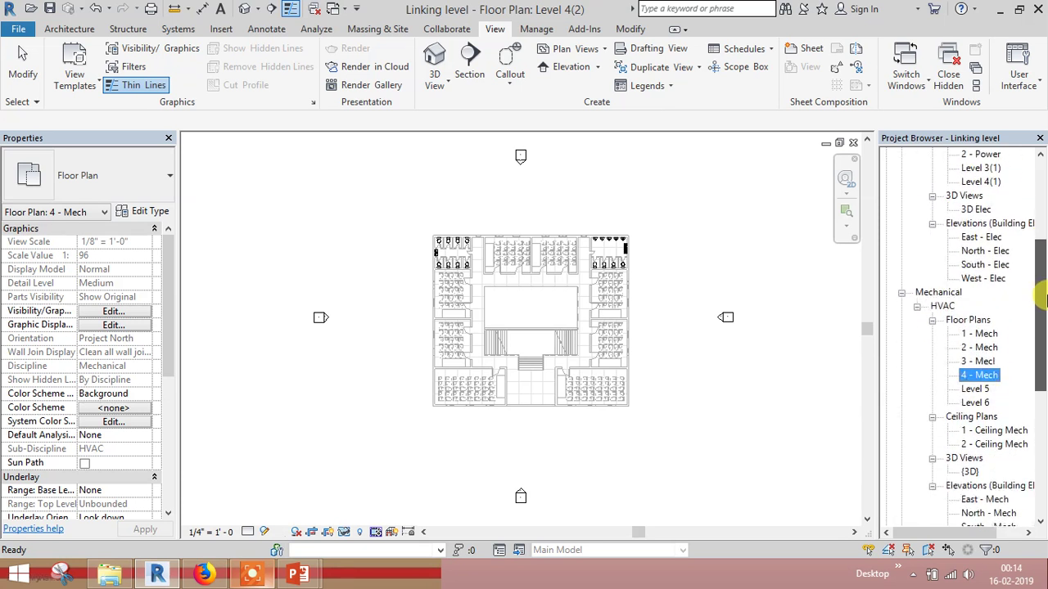
pyautogui.scroll(-2, 978, 368)
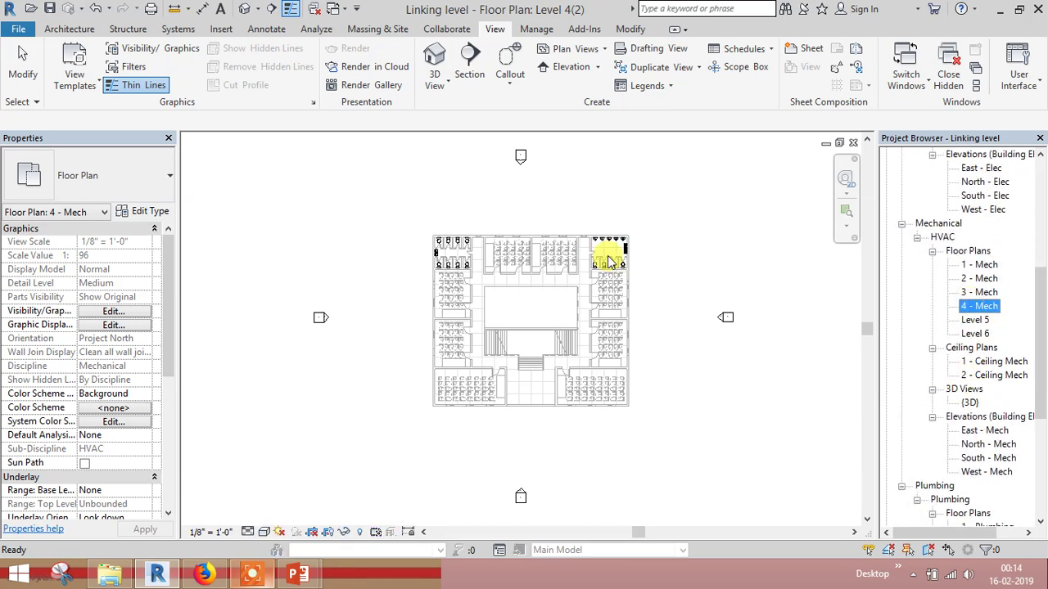
pyautogui.click(603, 54)
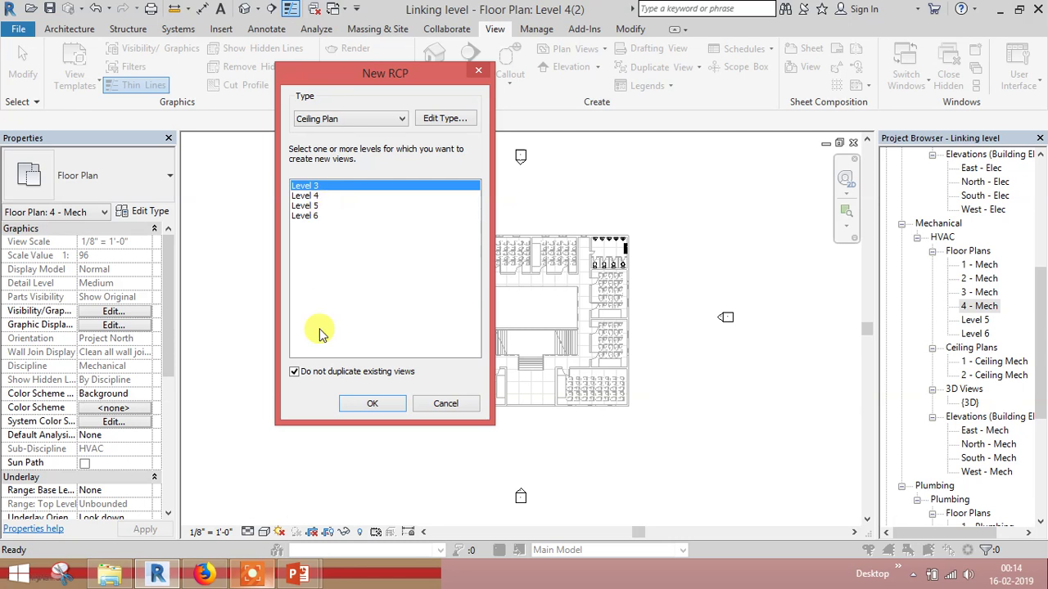
pyautogui.click(371, 407)
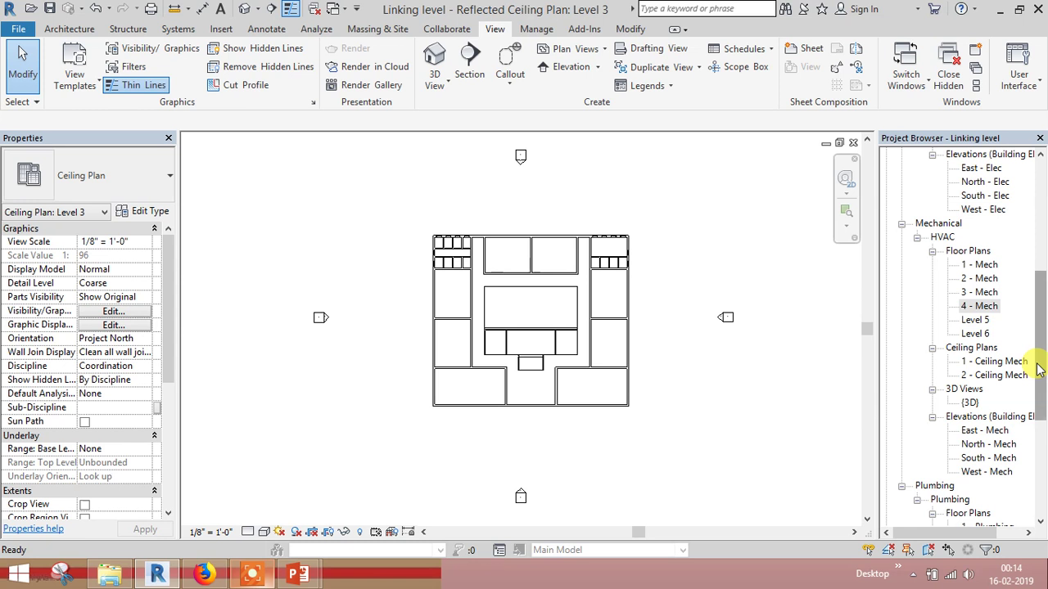
# Delete the Level 3 ceiling plan under Coordination > ??? > Ceiling Plans in the Project Browser
pyautogui.moveTo(1040, 368); pyautogui.dragTo(1040, 233)
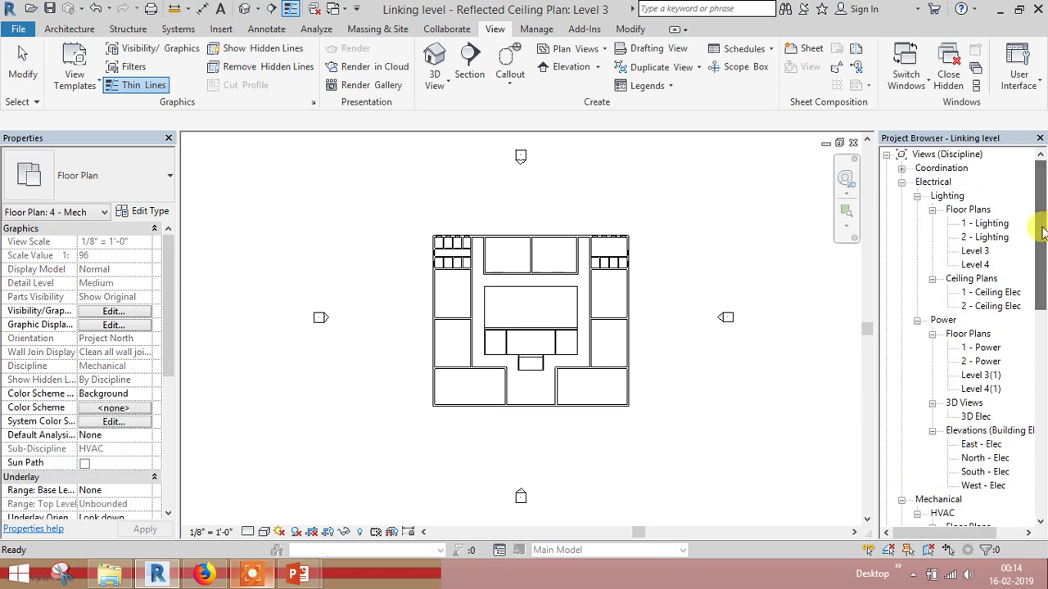
pyautogui.click(901, 168)
pyautogui.click(917, 181)
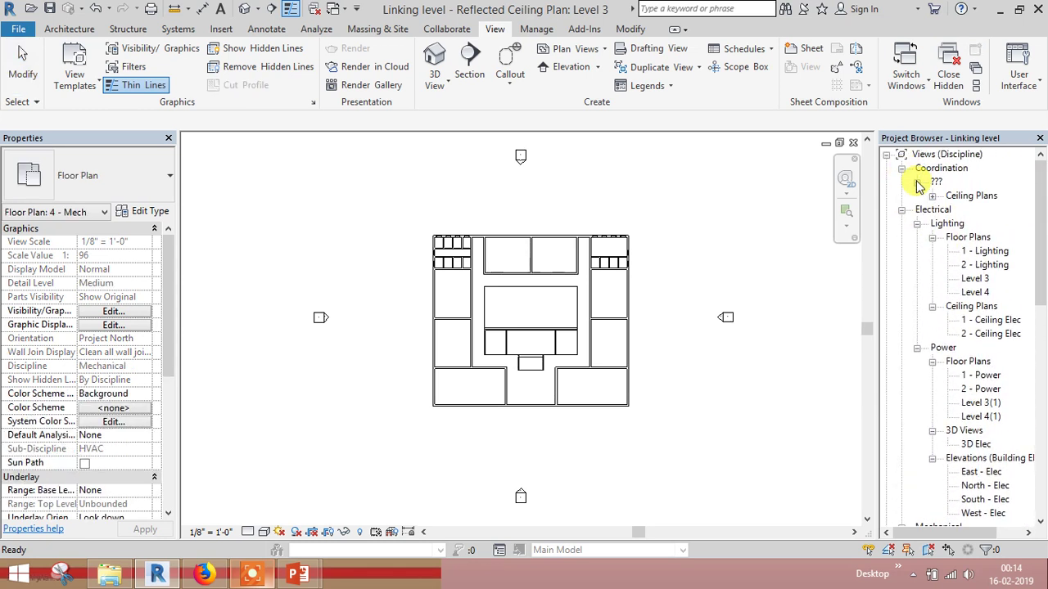
pyautogui.click(933, 196)
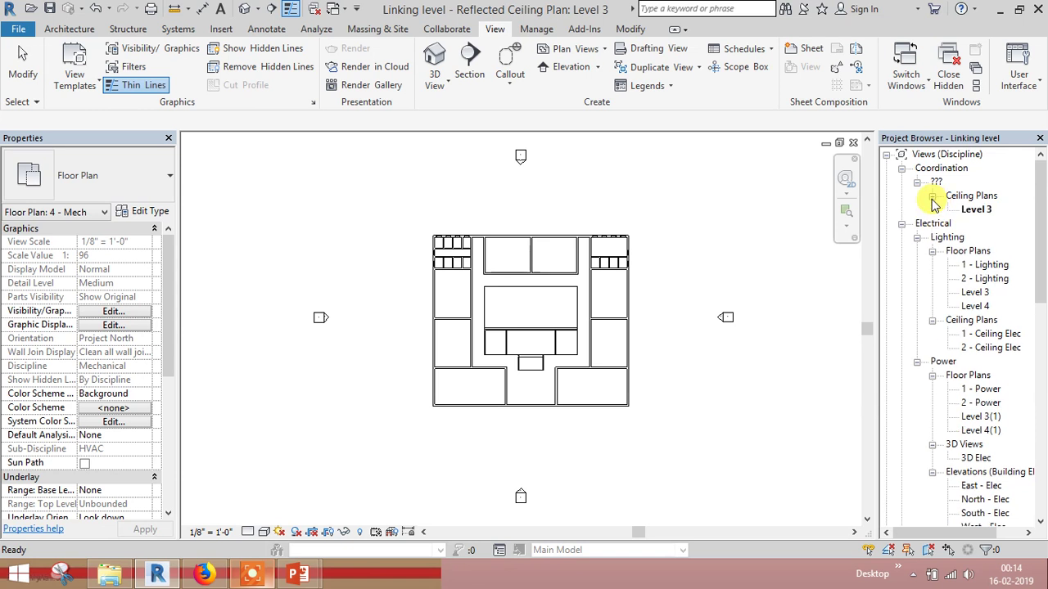
pyautogui.click(976, 210)
pyautogui.rightClick(976, 211)
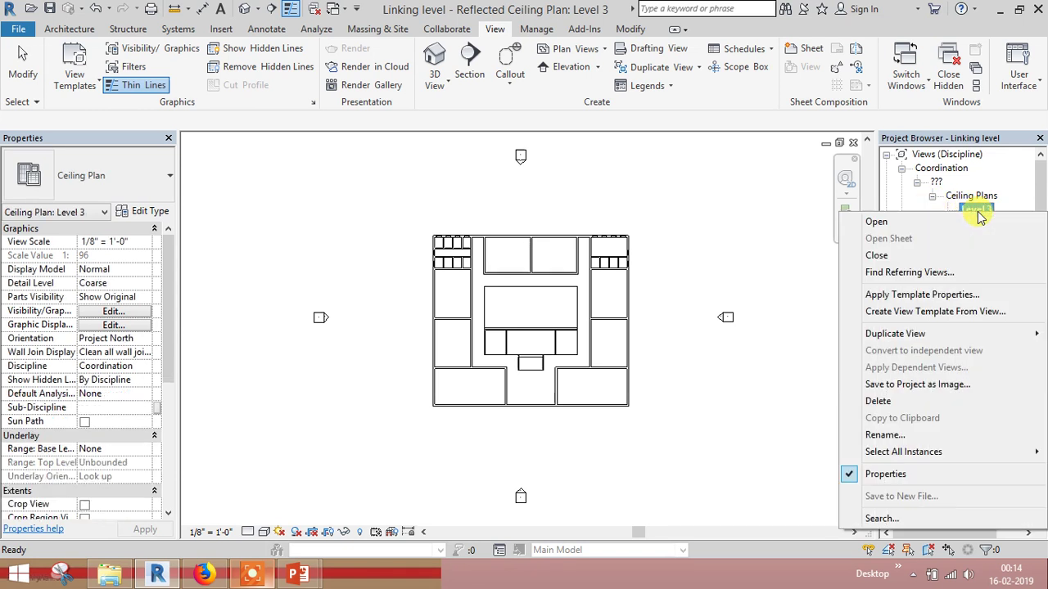
pyautogui.click(916, 400)
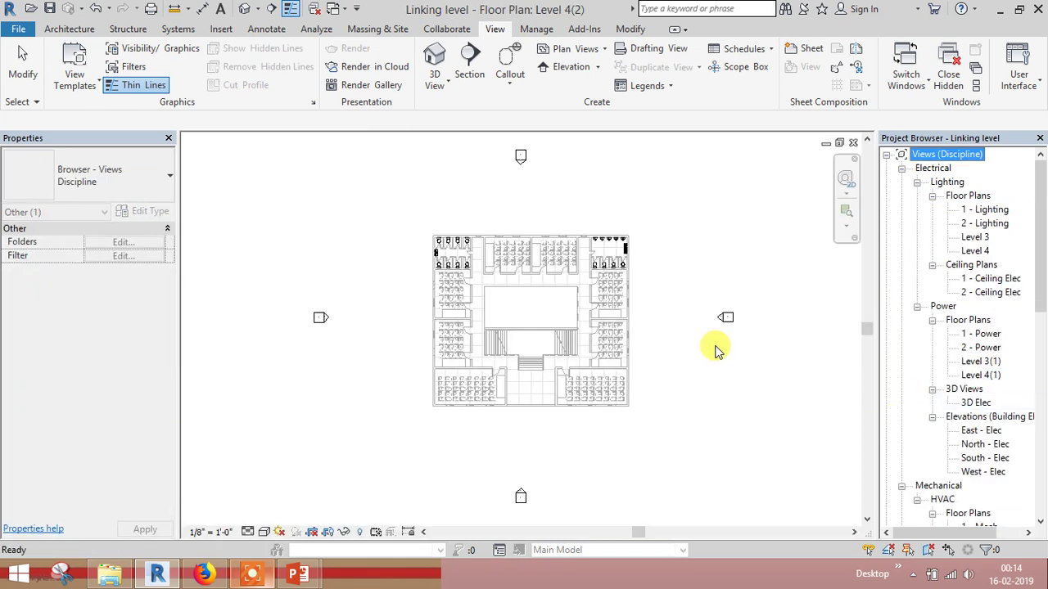
# Create and open a Level 3 reflected ceiling plan with unchanged type properties and no view template
pyautogui.scroll(-1, 1015, 242)
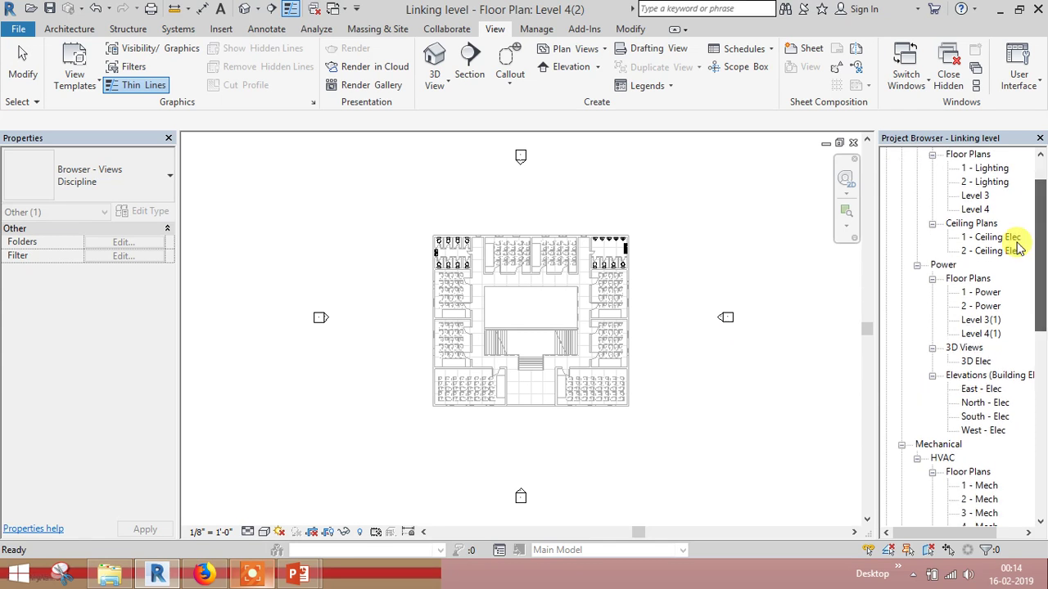
pyautogui.click(604, 49)
pyautogui.click(606, 104)
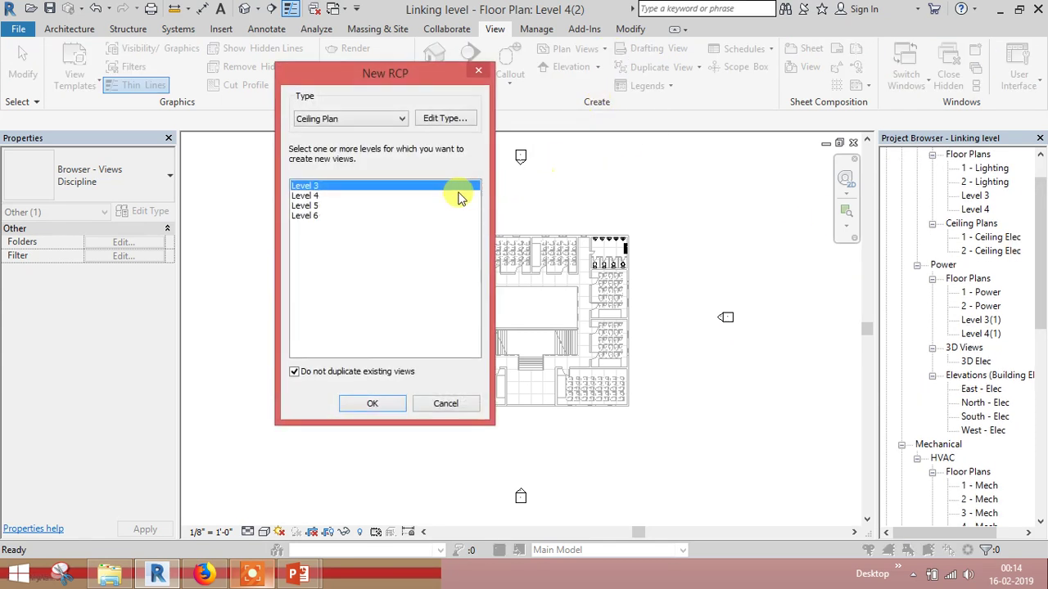
pyautogui.click(445, 118)
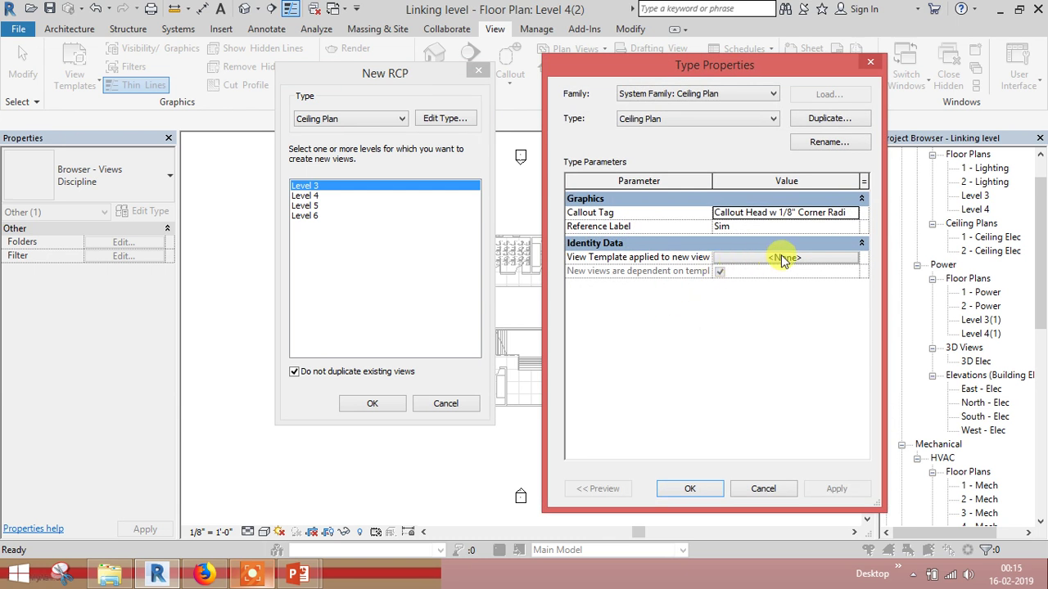
pyautogui.click(709, 489)
pyautogui.click(396, 404)
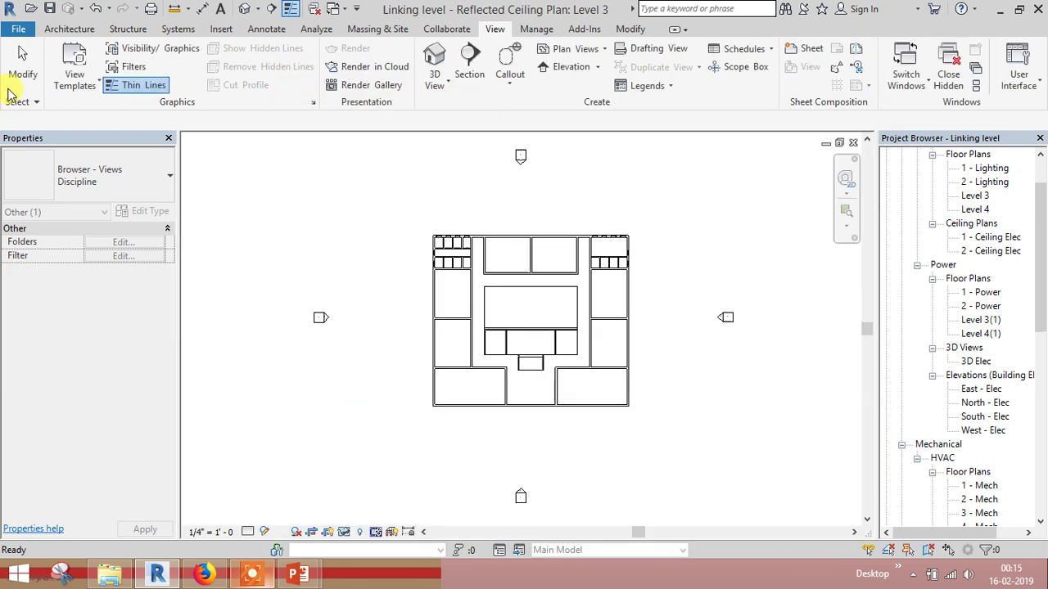
# In Options > General, change the default view discipline from Coordination to Mechanical
pyautogui.click(18, 30)
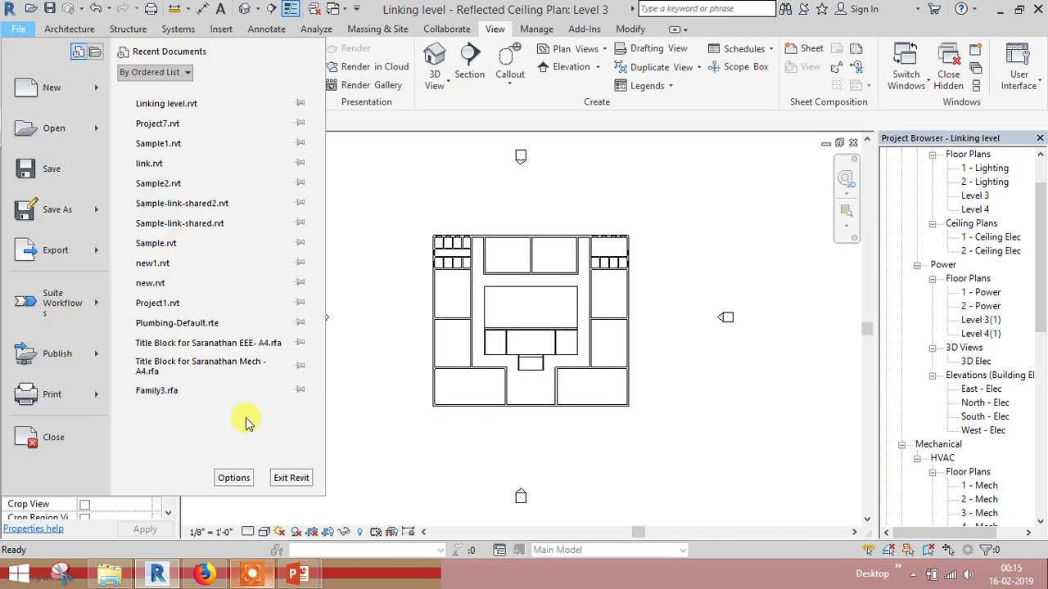
pyautogui.click(234, 477)
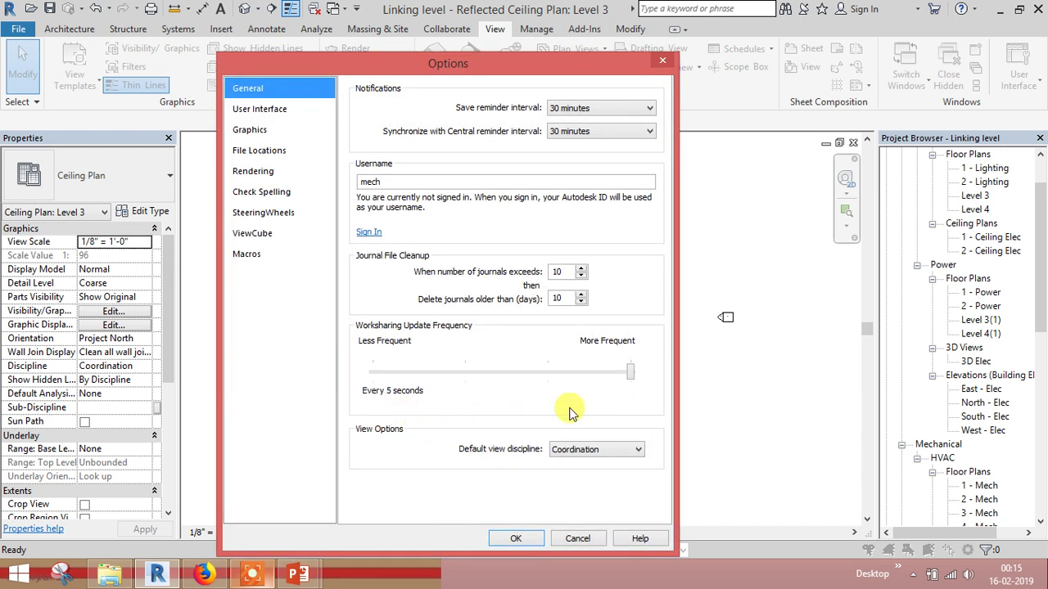
pyautogui.click(636, 452)
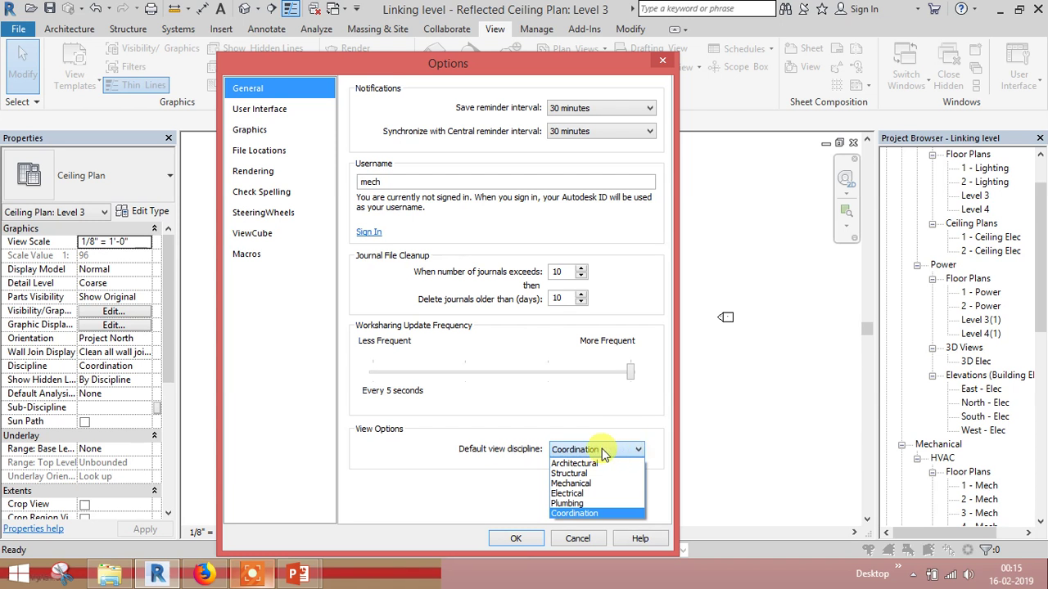
pyautogui.click(570, 483)
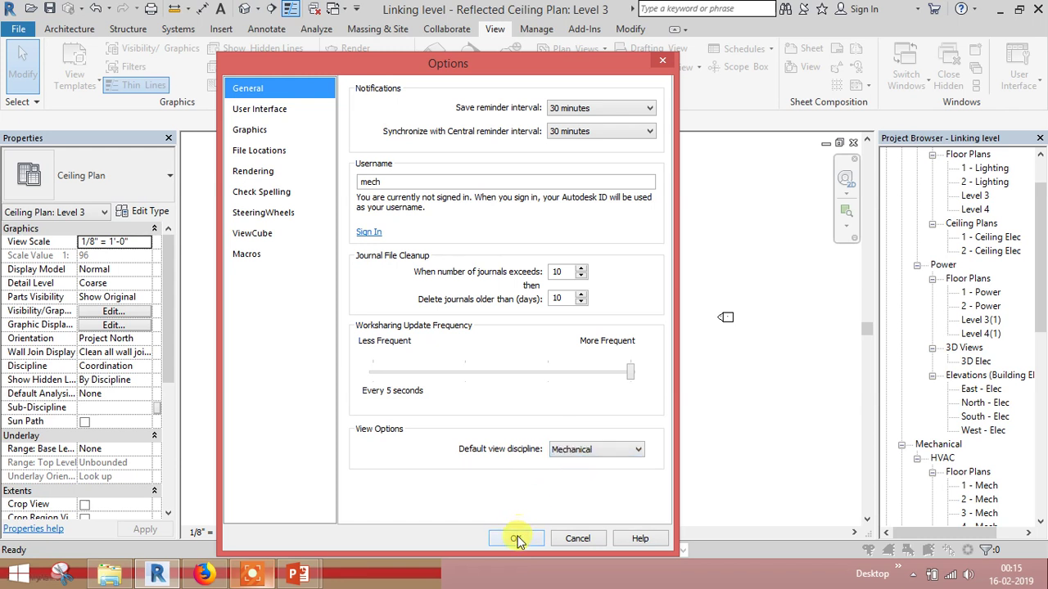
pyautogui.click(518, 539)
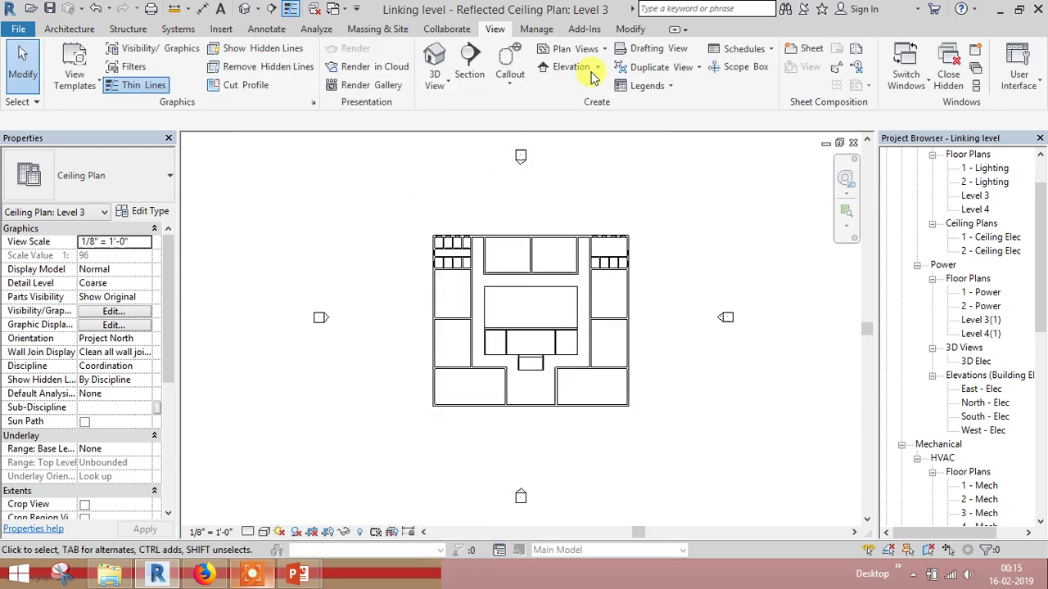
# Abandon a new ceiling plan, then delete the Level 3 ceiling plan under Coordination
pyautogui.click(603, 49)
pyautogui.click(604, 107)
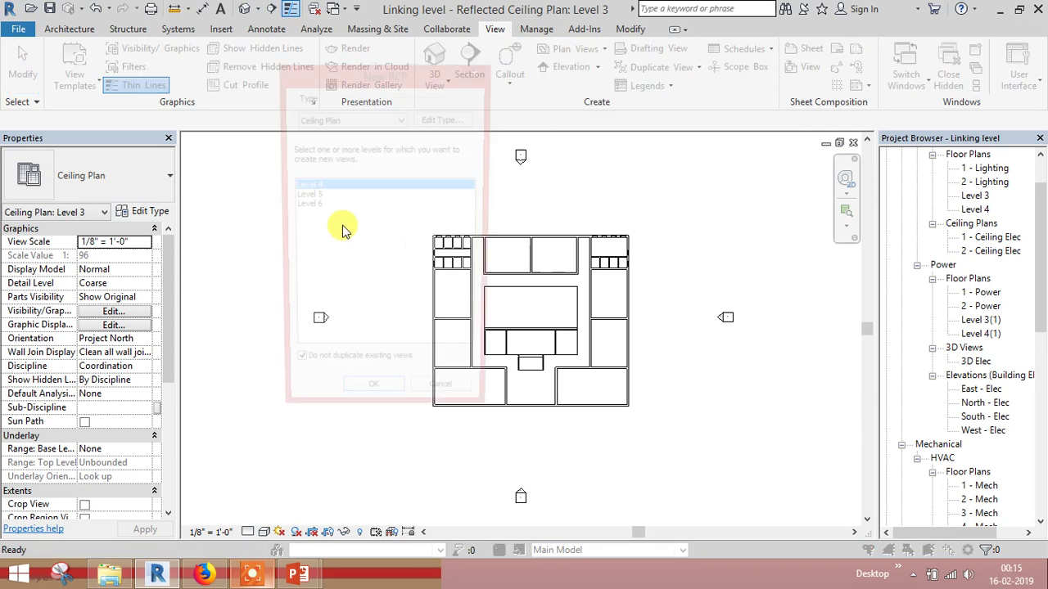
pyautogui.click(457, 412)
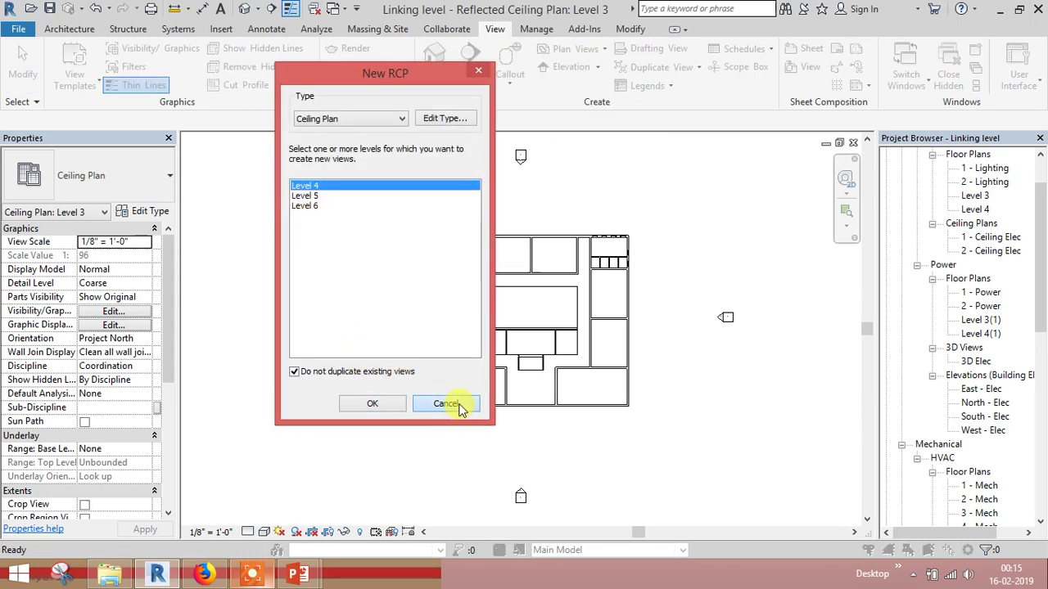
pyautogui.moveTo(1038, 338)
pyautogui.mouseDown()
pyautogui.moveTo(1043, 413)
pyautogui.moveTo(1043, 283)
pyautogui.mouseUp()
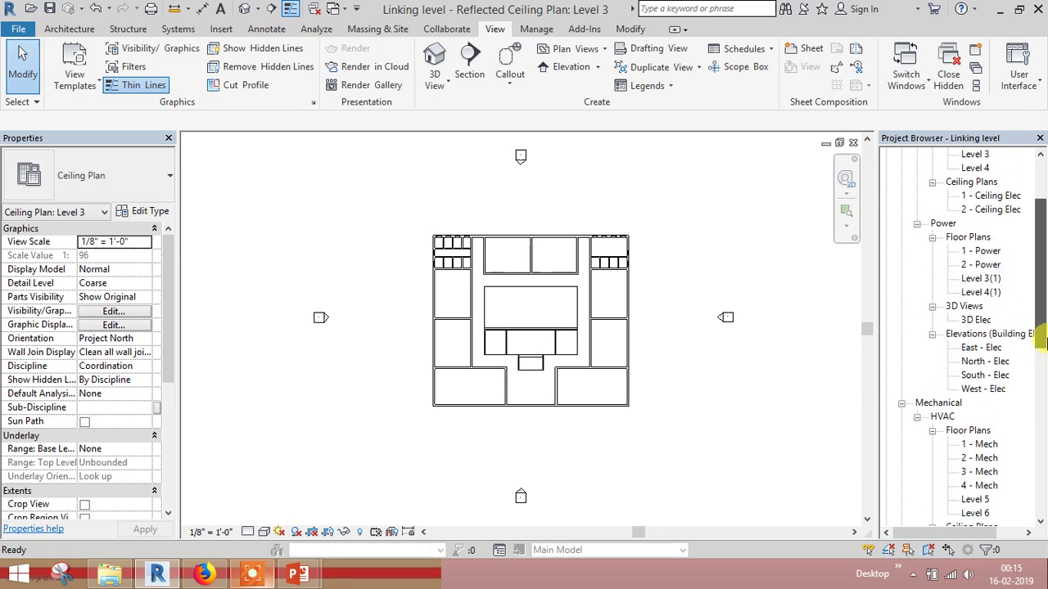
pyautogui.click(911, 155)
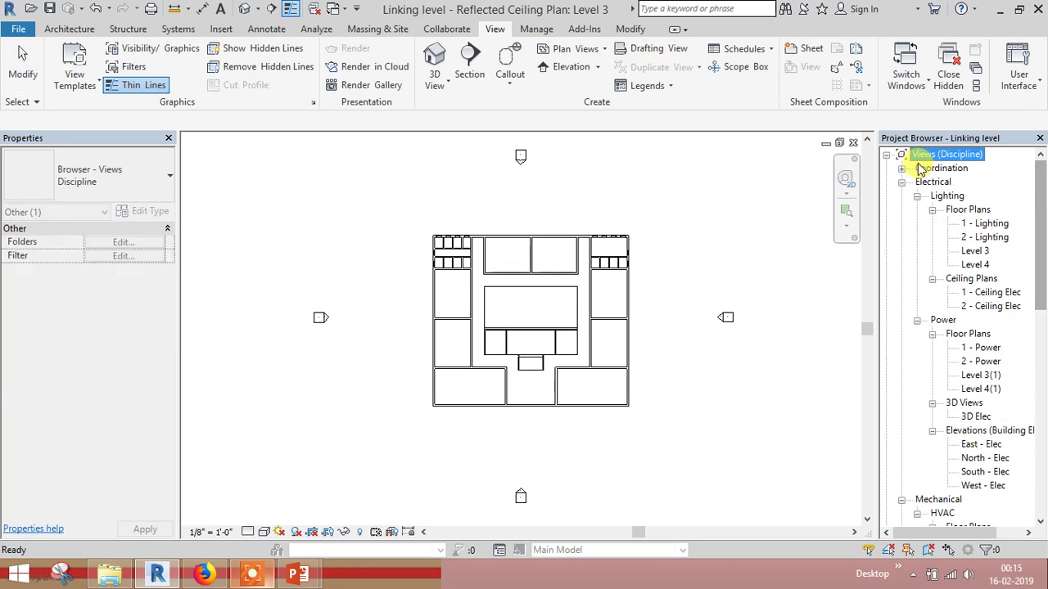
pyautogui.click(902, 169)
pyautogui.click(917, 182)
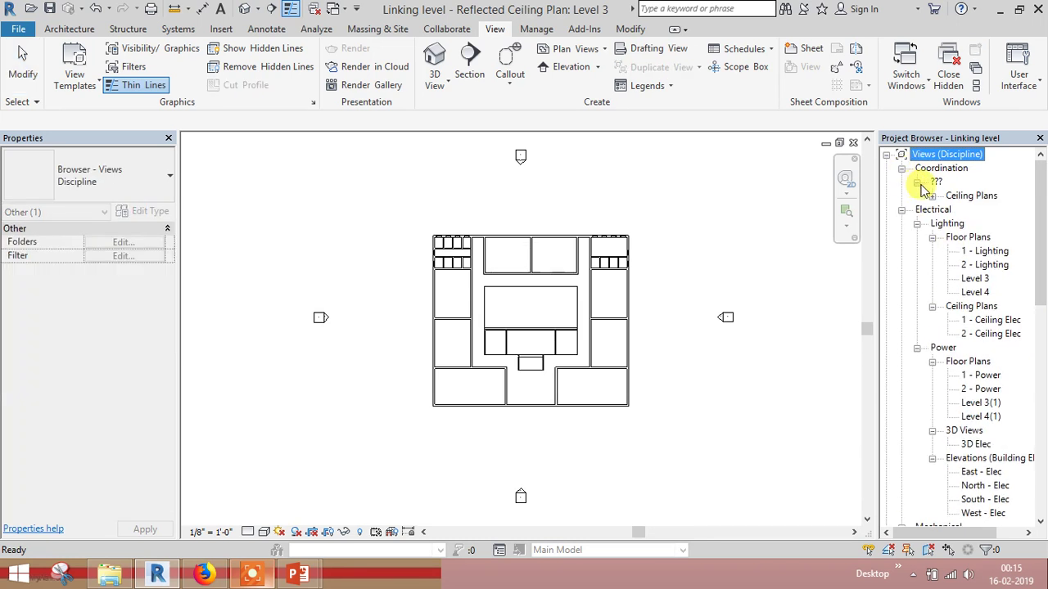
pyautogui.click(932, 196)
pyautogui.click(966, 211)
pyautogui.rightClick(968, 211)
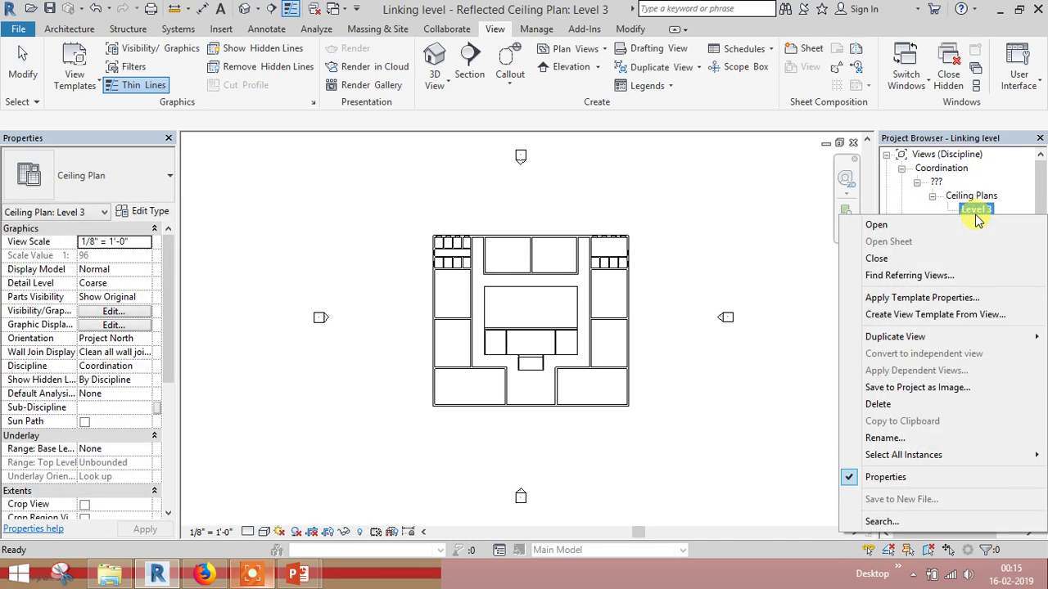
pyautogui.click(900, 405)
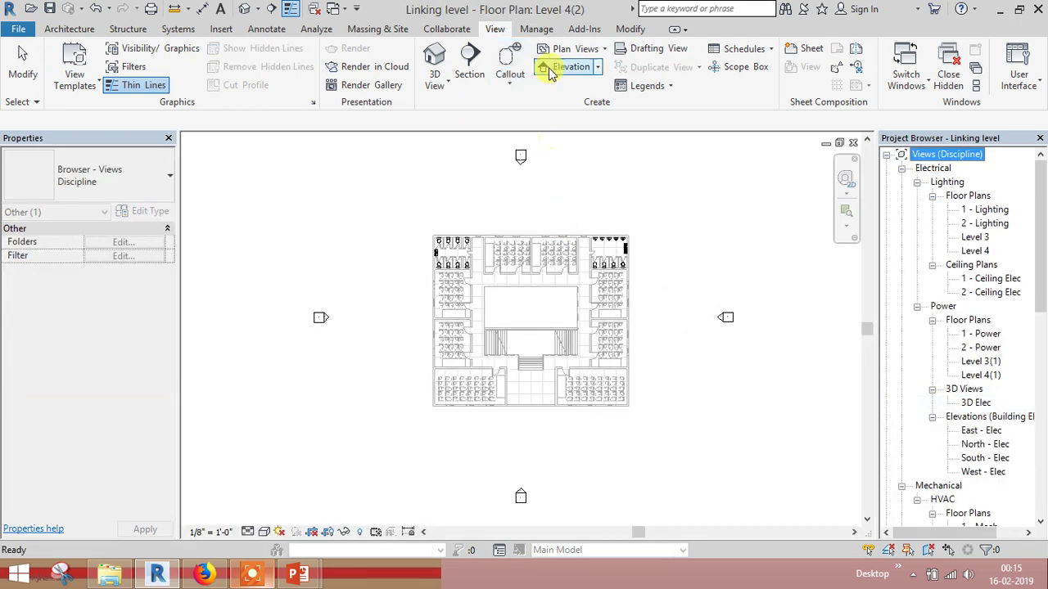
# Recreate the Level 3 reflected ceiling plan, which now files under Mechanical
pyautogui.click(603, 48)
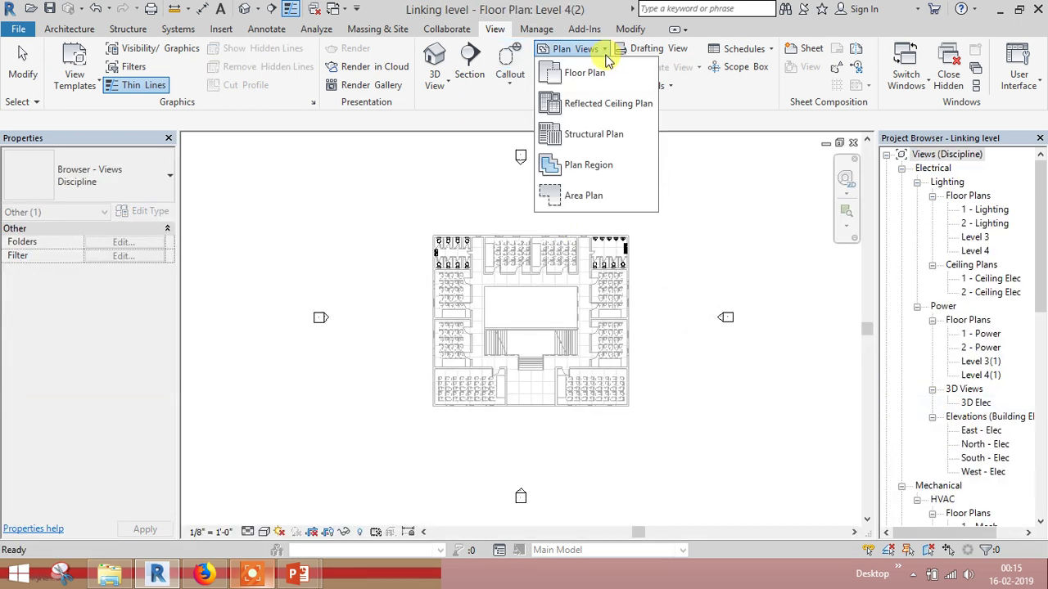
pyautogui.click(601, 115)
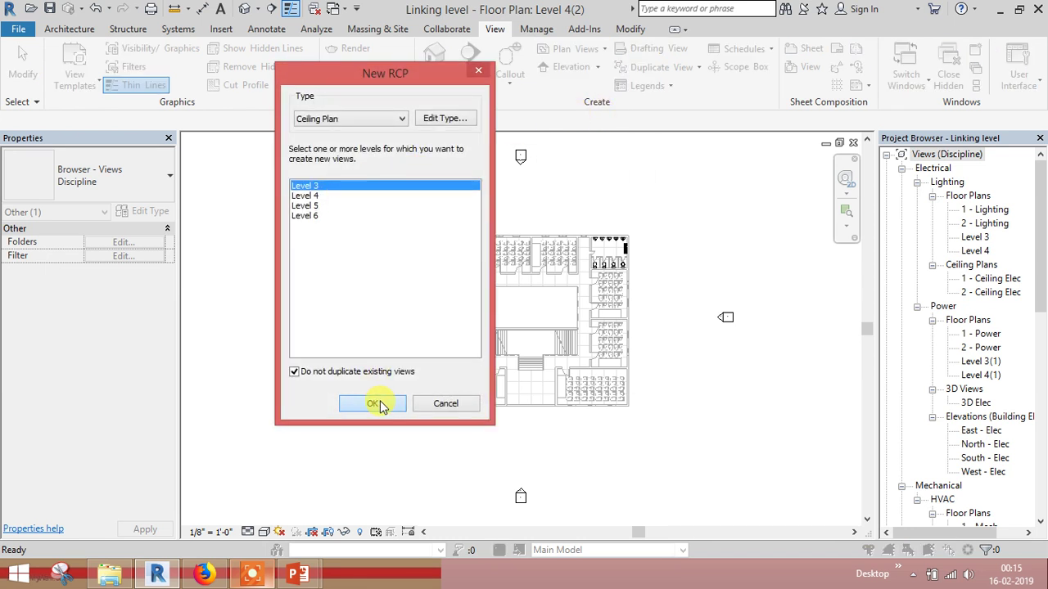
pyautogui.click(379, 405)
# Delete the new Level 3 ceiling plan from the Mechanical branch
pyautogui.moveTo(1041, 291); pyautogui.dragTo(1041, 368)
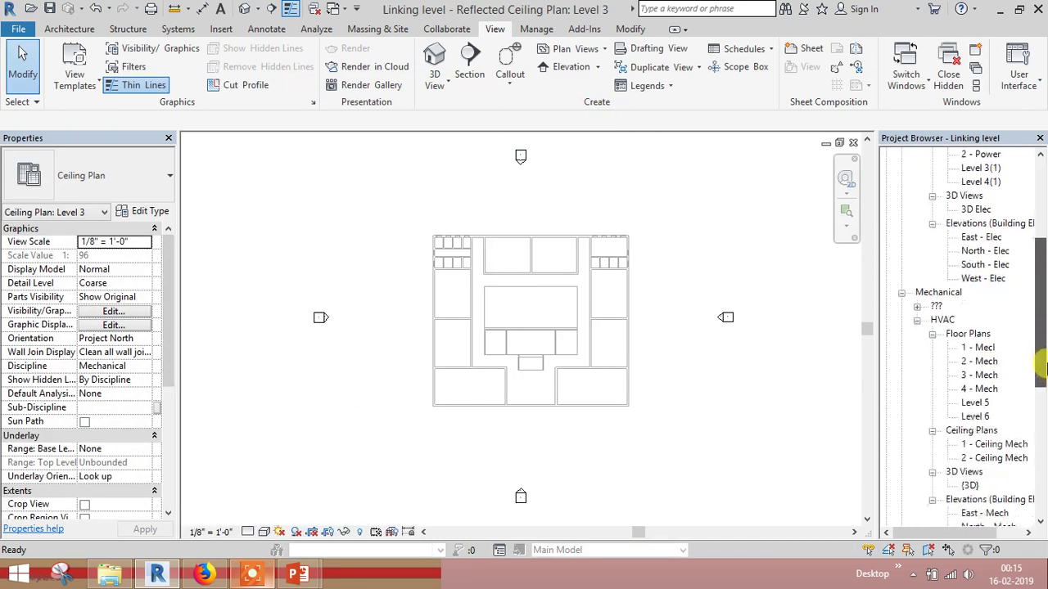
pyautogui.click(937, 321)
pyautogui.click(917, 306)
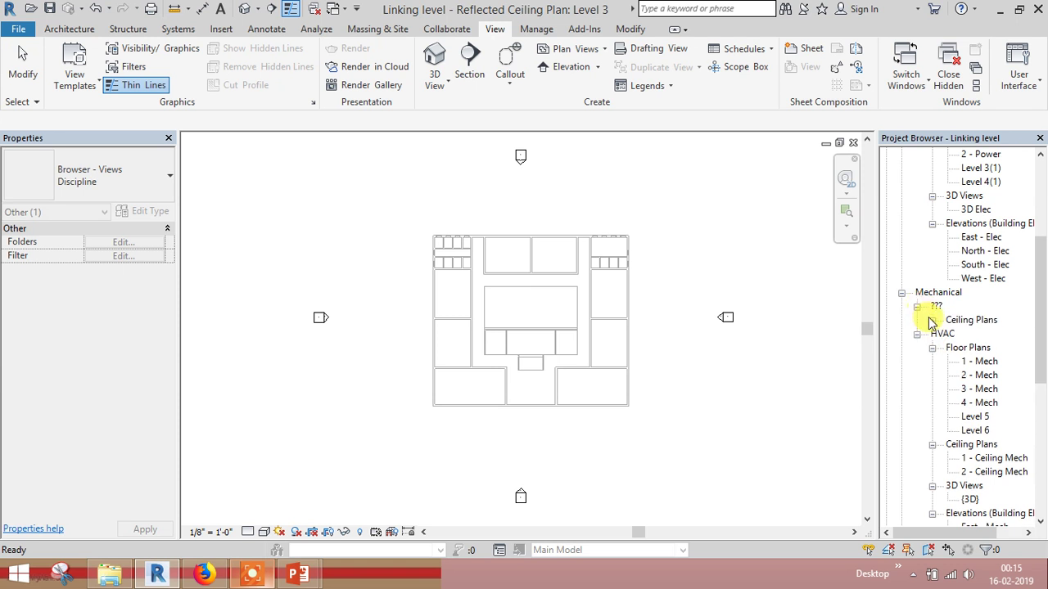
pyautogui.click(932, 320)
pyautogui.rightClick(943, 332)
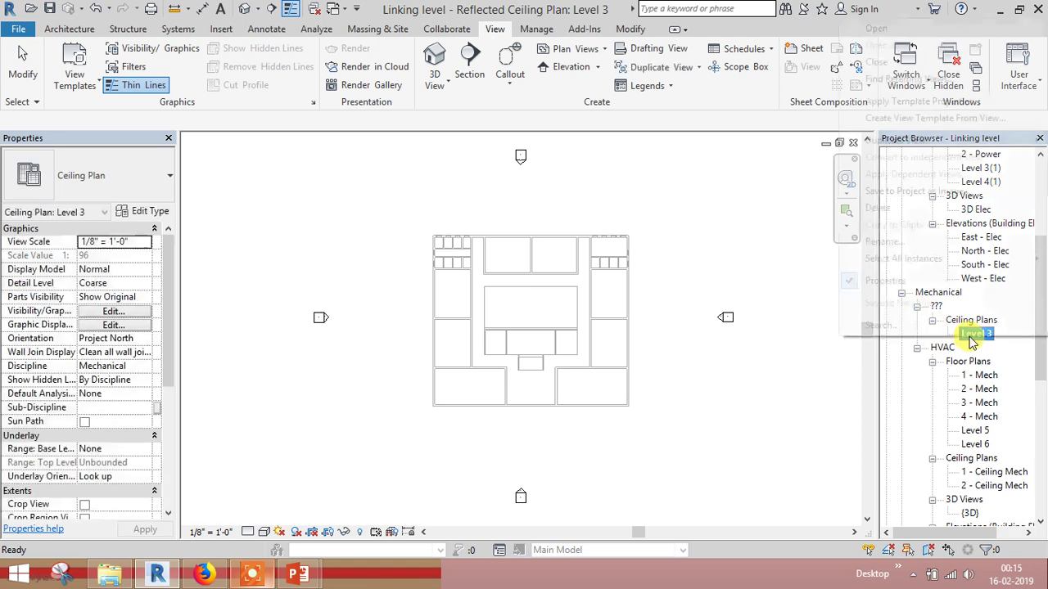
pyautogui.click(878, 207)
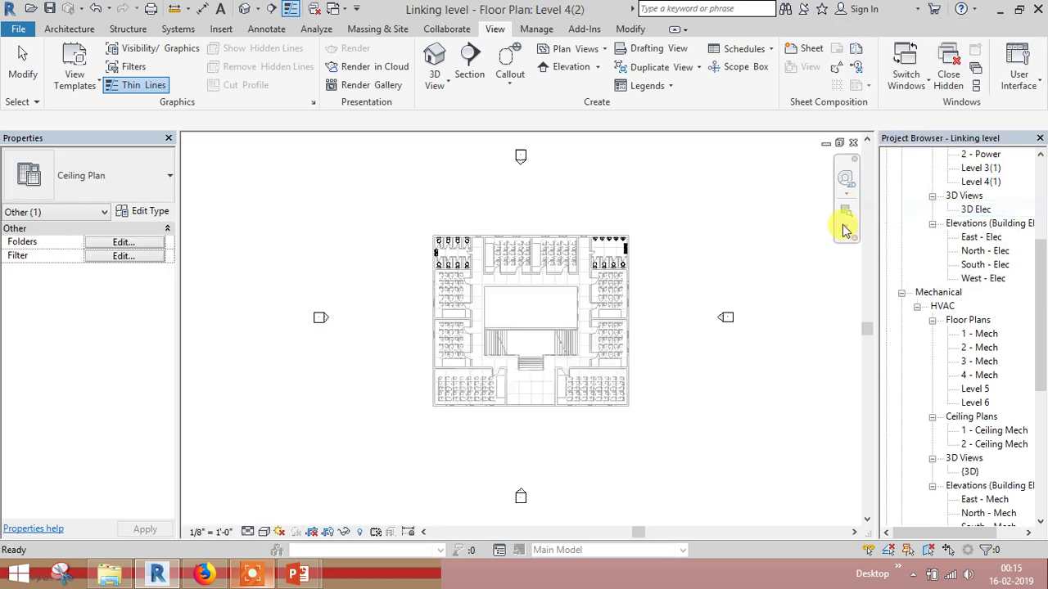
# Set the ceiling plan type's template to Mechanical Ceiling and create RCPs for Levels 3–6
pyautogui.click(601, 51)
pyautogui.click(596, 102)
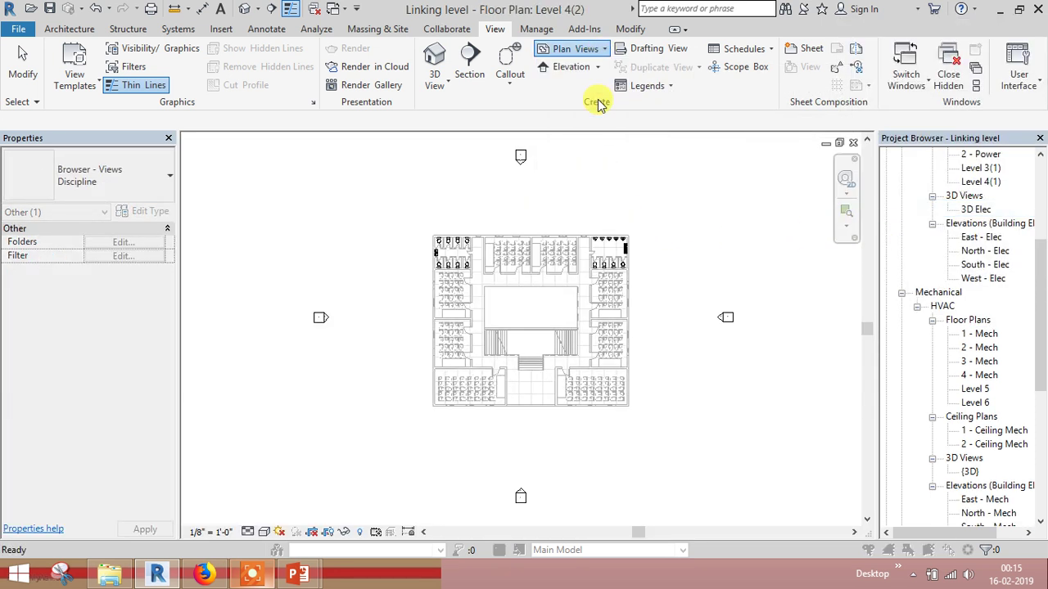
pyautogui.click(451, 119)
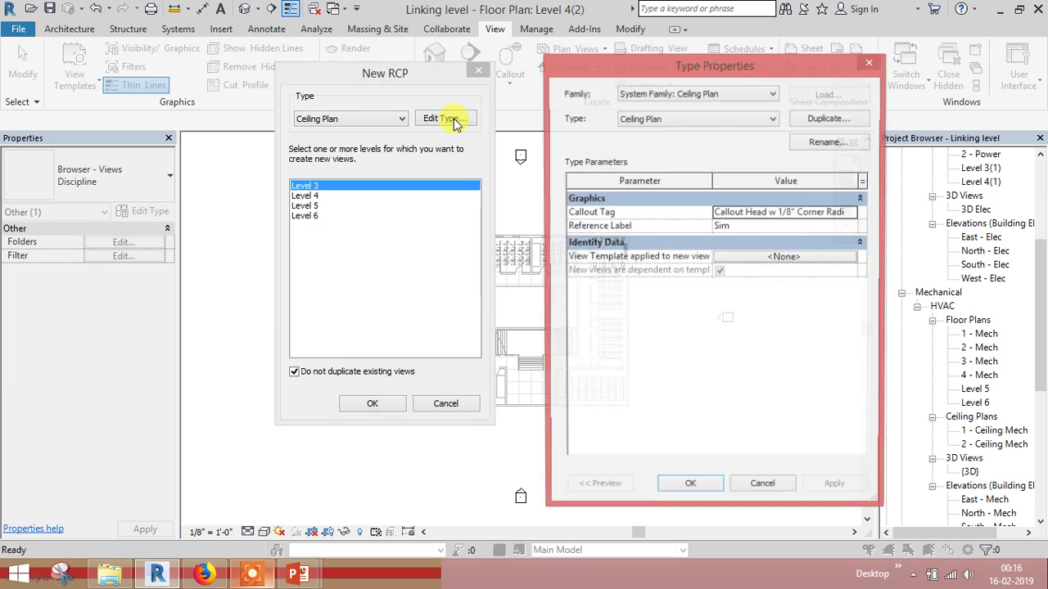
pyautogui.click(776, 257)
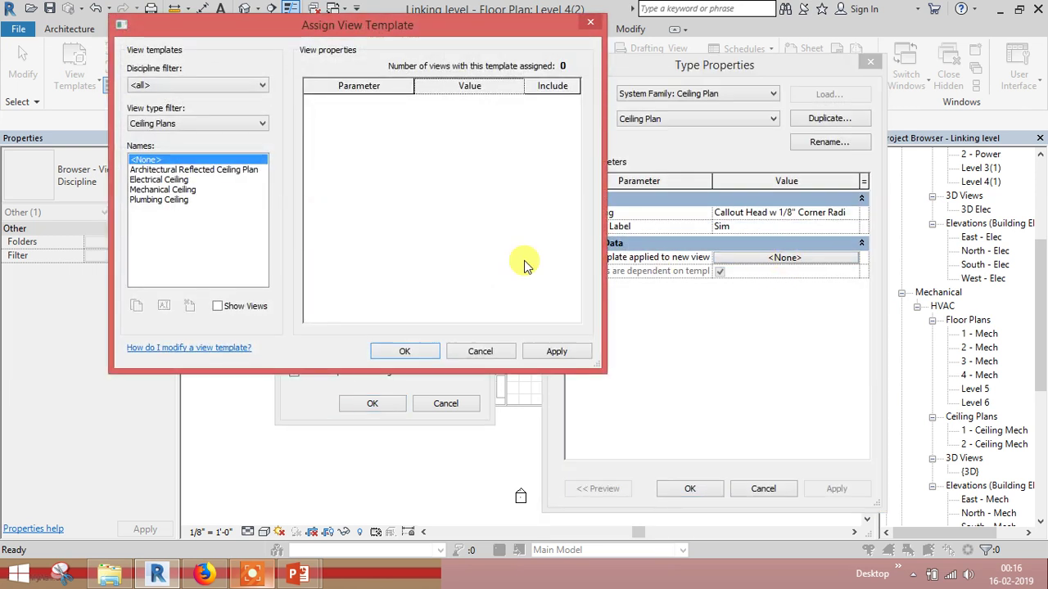
pyautogui.click(163, 189)
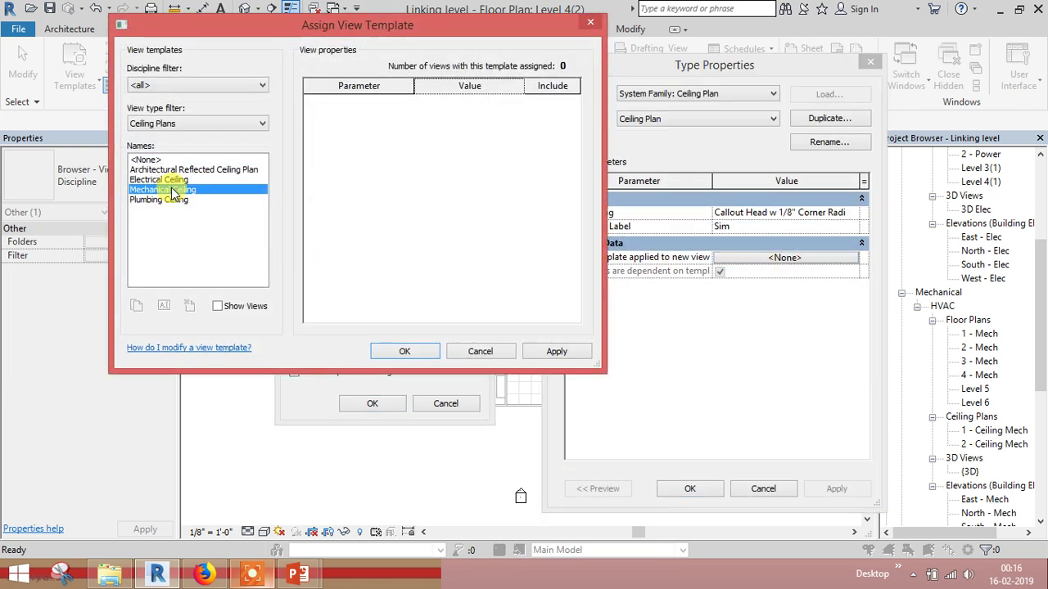
pyautogui.click(401, 350)
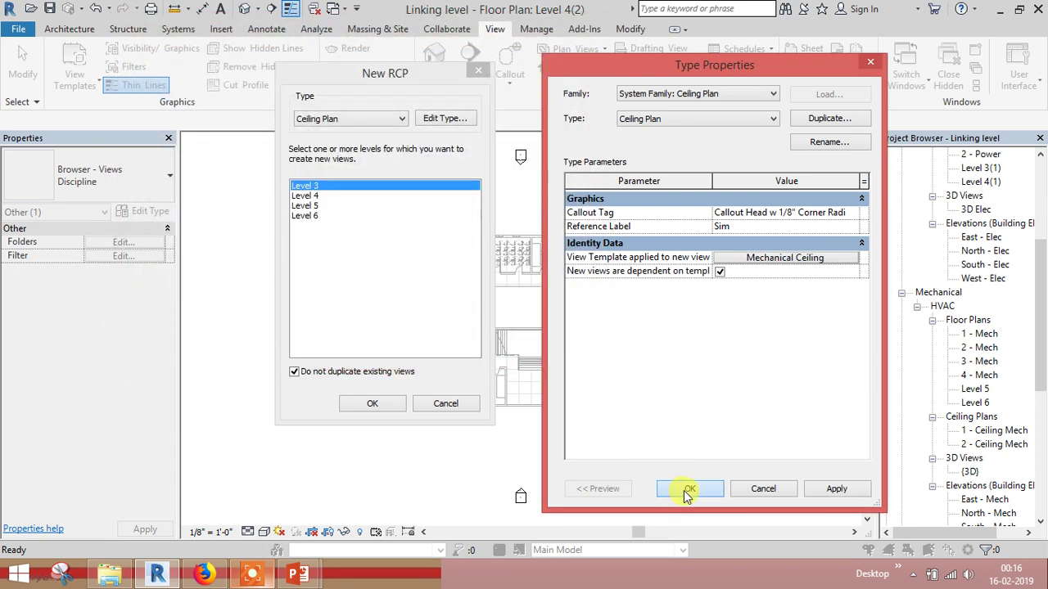
pyautogui.click(685, 487)
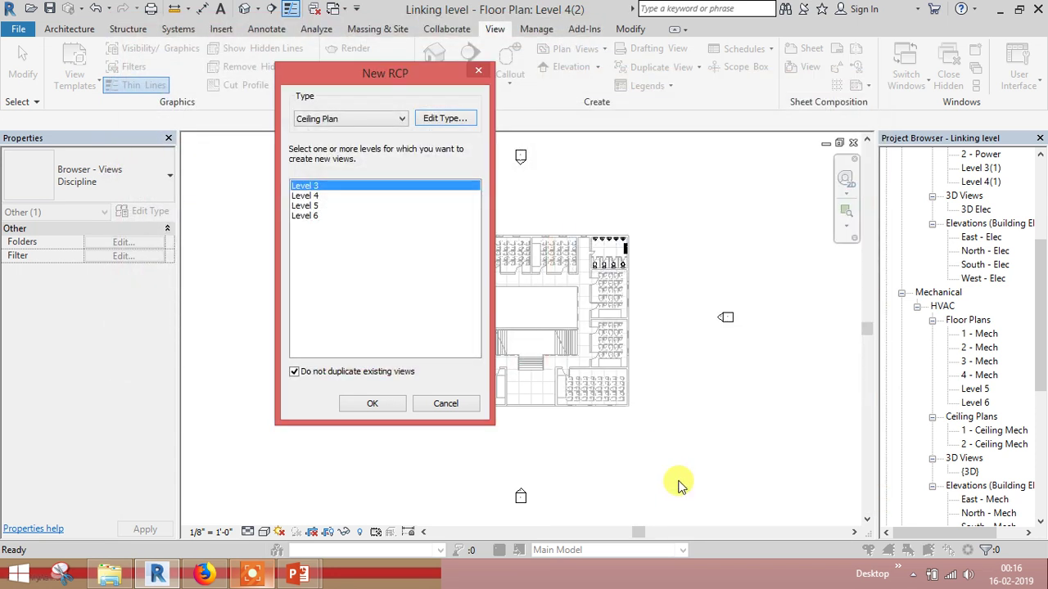
pyautogui.keyDown('shift'); pyautogui.click(310, 215); pyautogui.keyUp('shift')
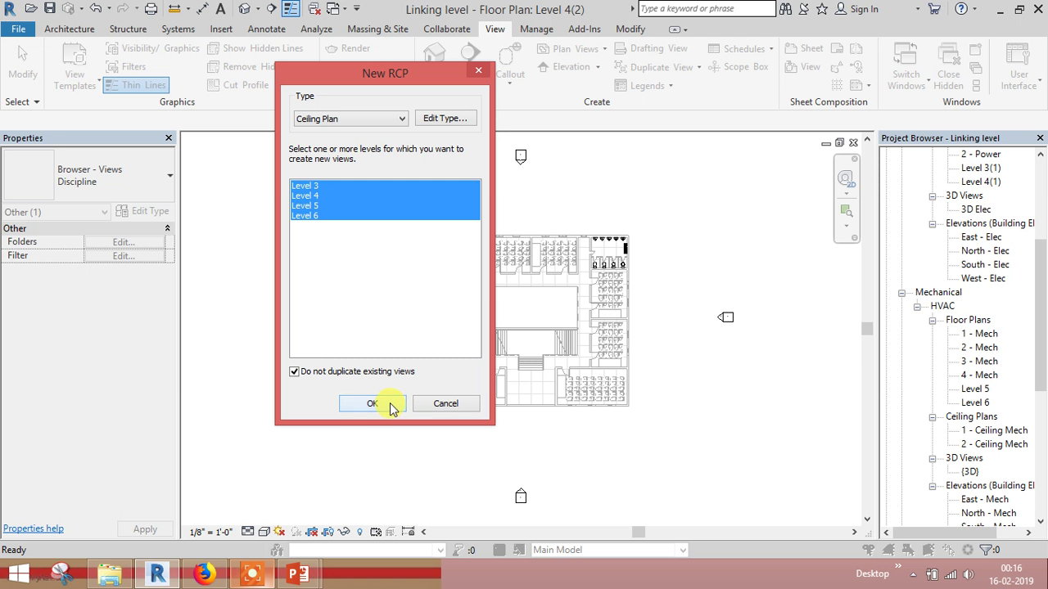
pyautogui.click(390, 403)
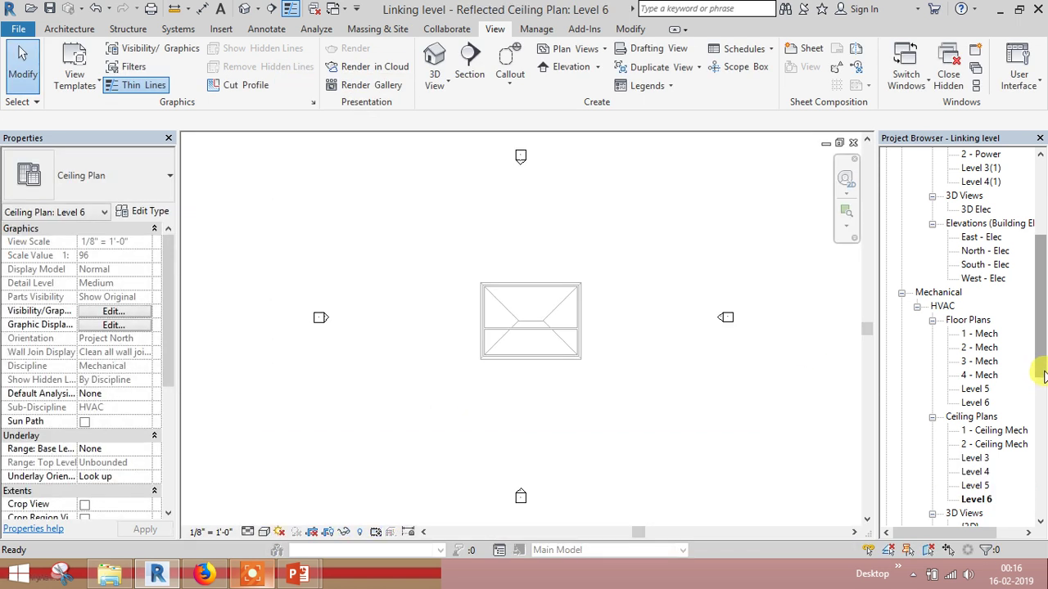
pyautogui.moveTo(1039, 363); pyautogui.dragTo(1040, 396)
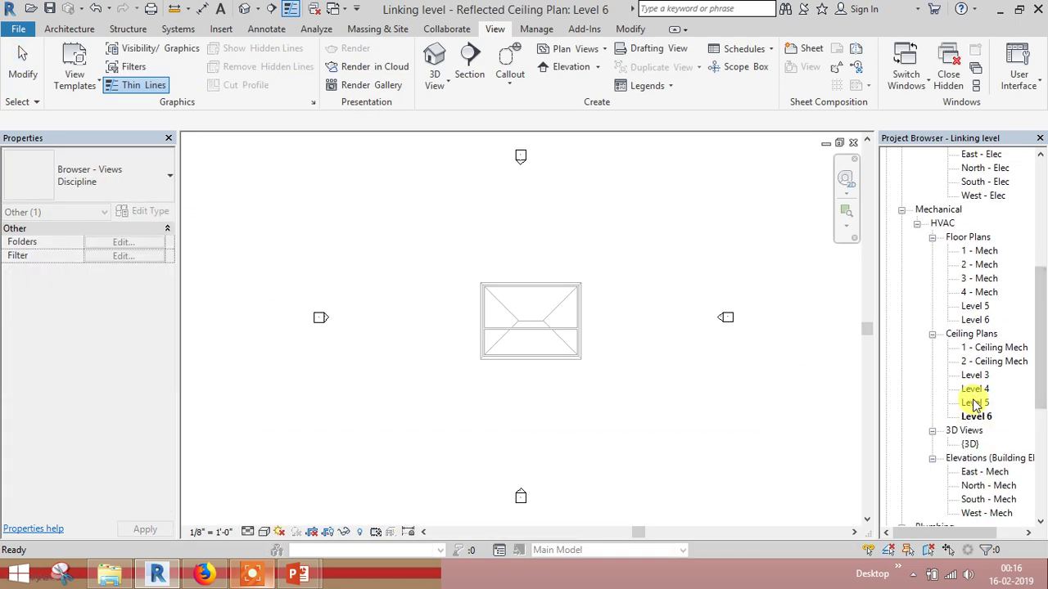
pyautogui.moveTo(1038, 335); pyautogui.dragTo(1038, 287)
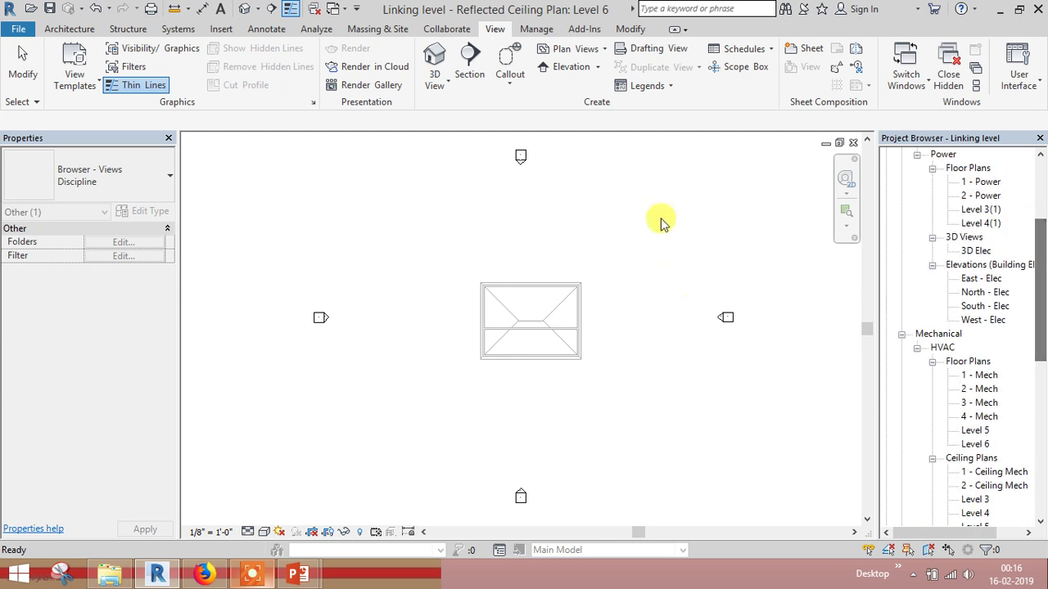
# Switch the ceiling plan template to Electrical Ceiling, allow duplicates, and create RCPs for Levels 3–6
pyautogui.click(604, 48)
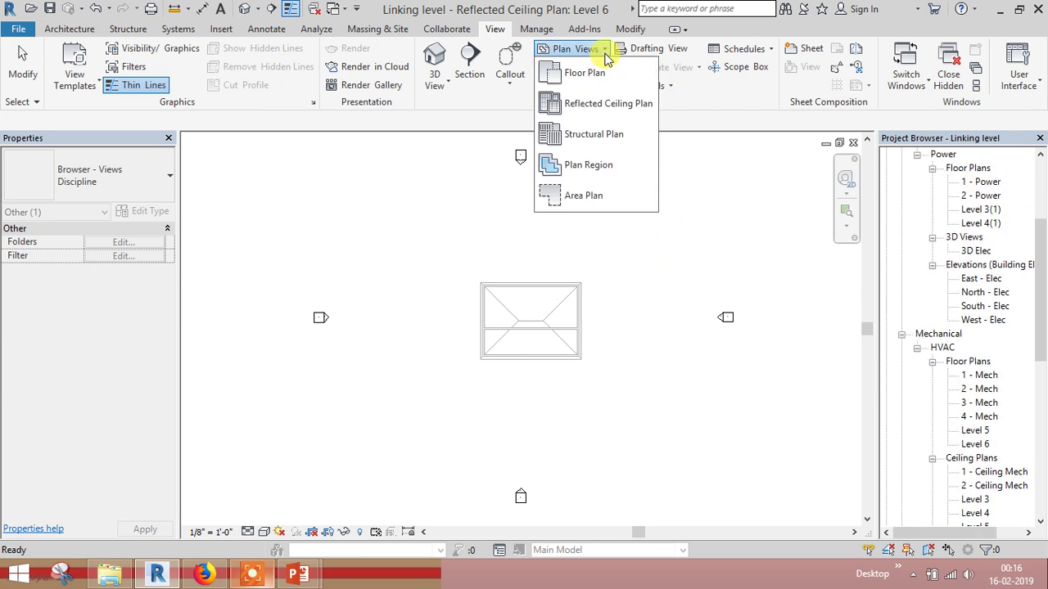
pyautogui.click(597, 103)
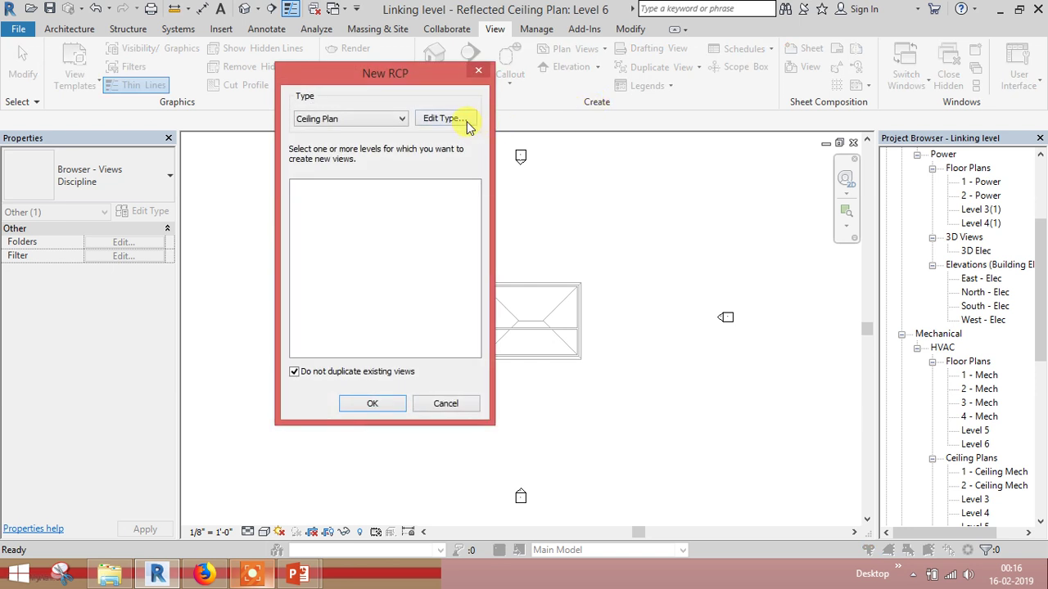
pyautogui.click(443, 119)
pyautogui.click(759, 258)
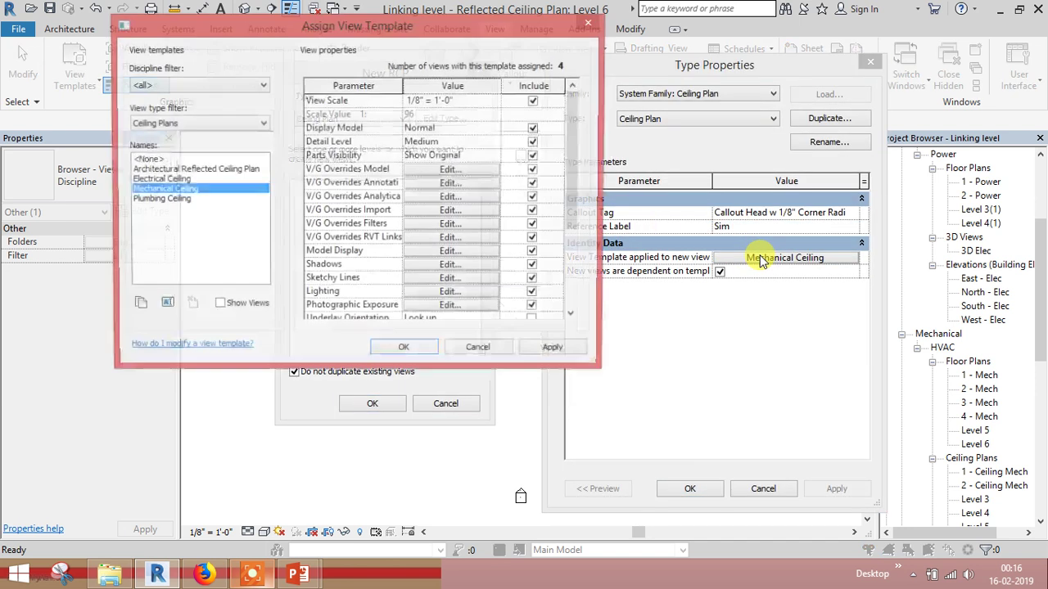
pyautogui.click(164, 180)
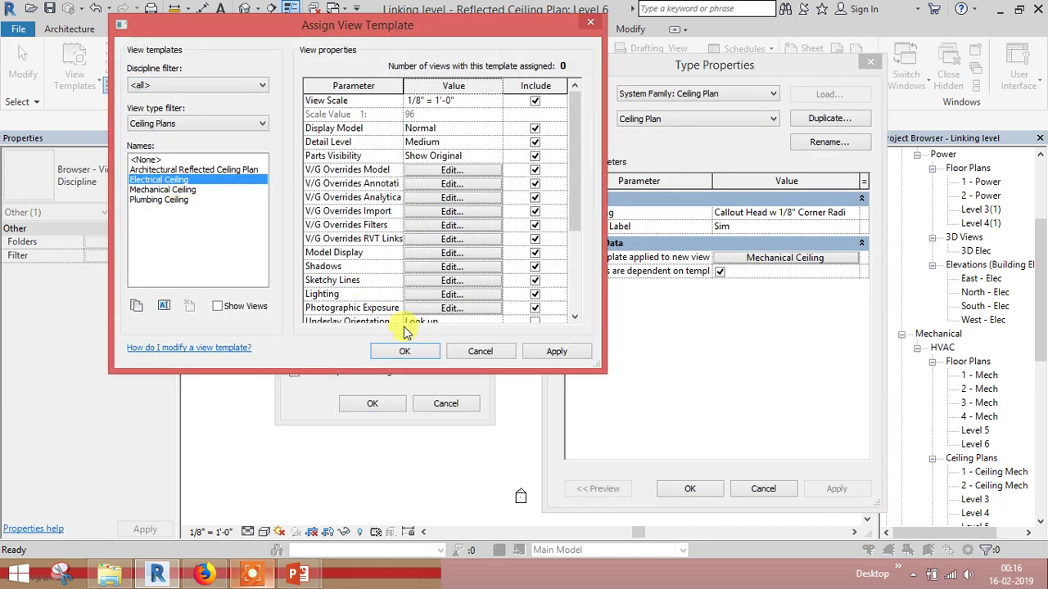
pyautogui.click(412, 351)
pyautogui.click(691, 489)
pyautogui.click(348, 375)
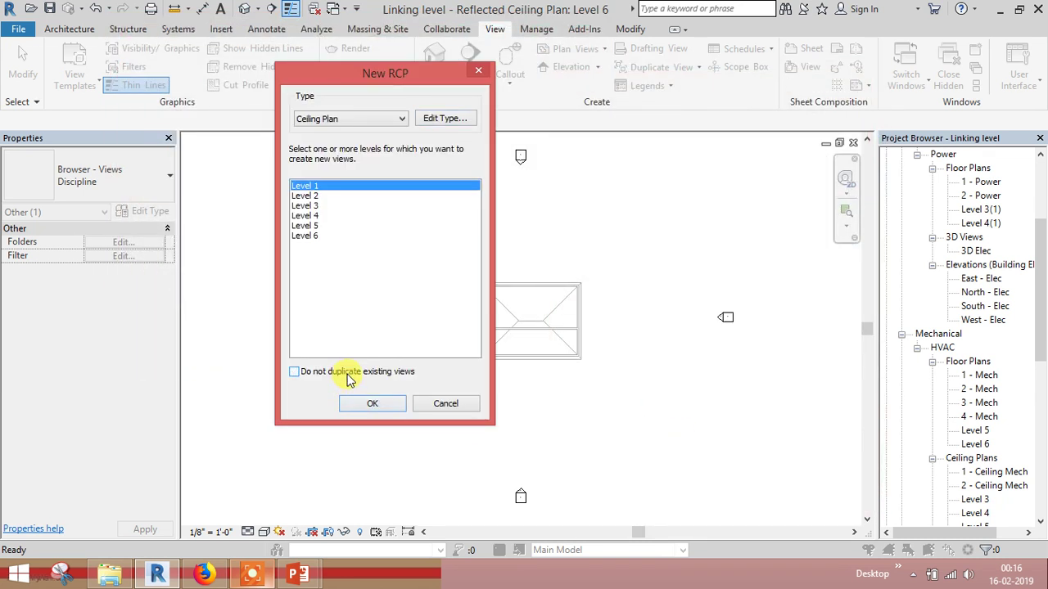
pyautogui.click(305, 206)
pyautogui.keyDown('shift'); pyautogui.click(310, 236); pyautogui.keyUp('shift')
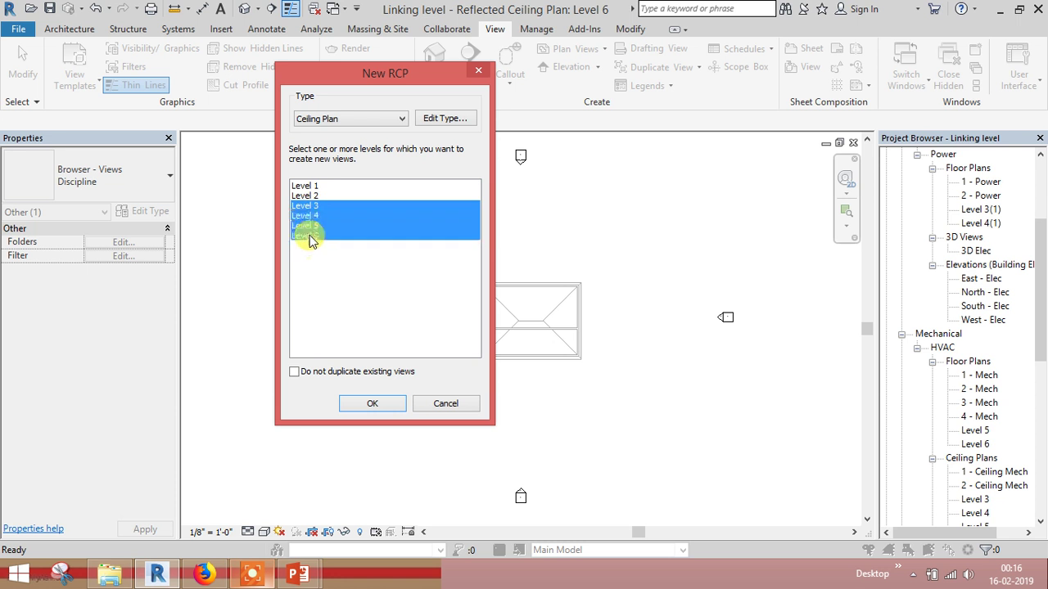
pyautogui.click(370, 403)
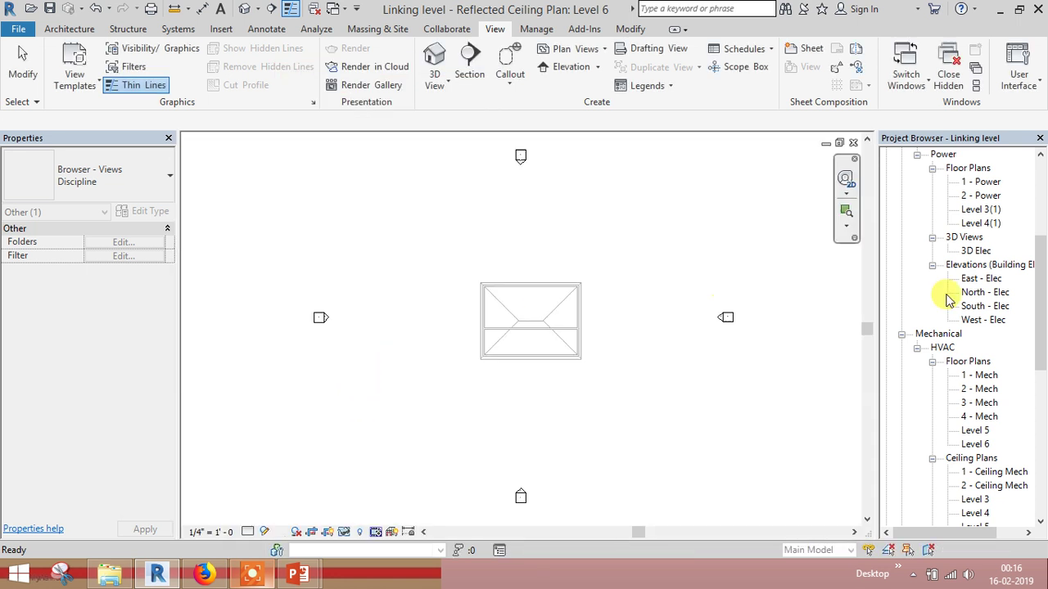
# Scroll the Project Browser to review the new Level 3(1)–6(1) electrical ceiling plans
pyautogui.moveTo(1041, 311)
pyautogui.mouseDown()
pyautogui.moveTo(1044, 250)
pyautogui.moveTo(1044, 471)
pyautogui.mouseUp()
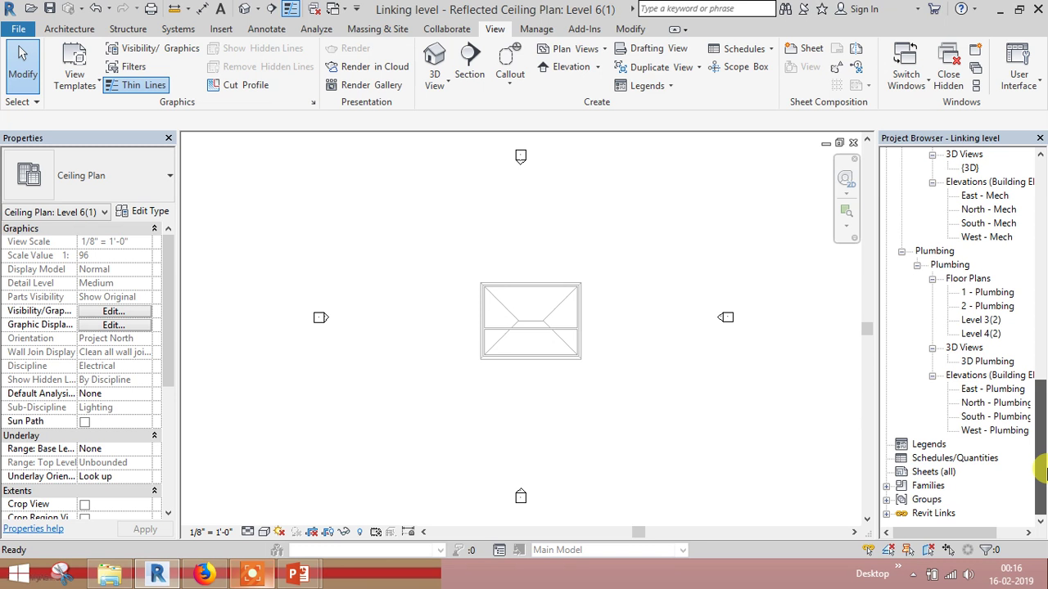
pyautogui.click(1044, 471)
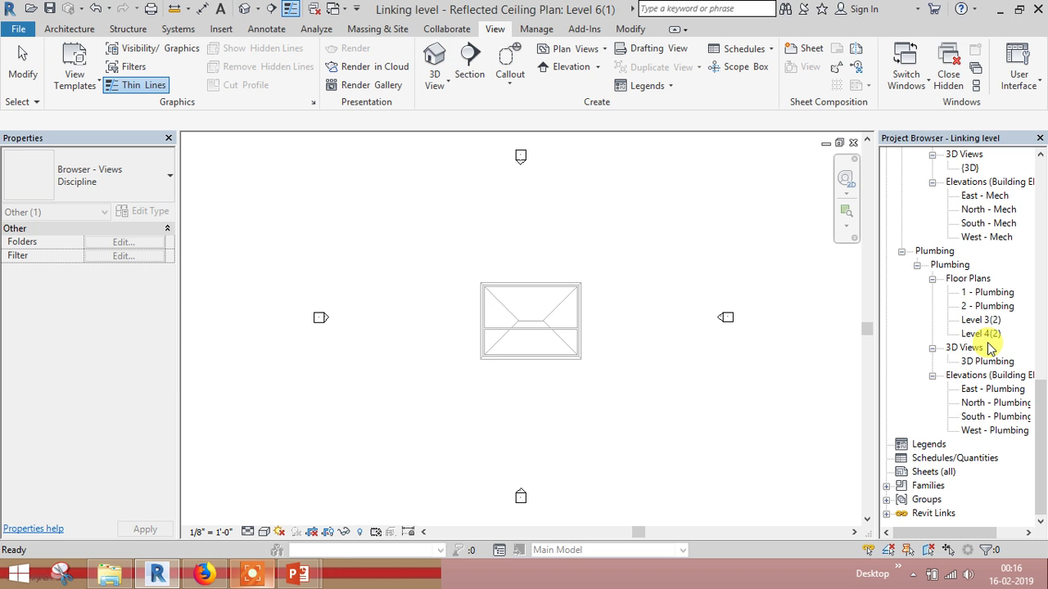
pyautogui.moveTo(1040, 393); pyautogui.dragTo(1045, 196)
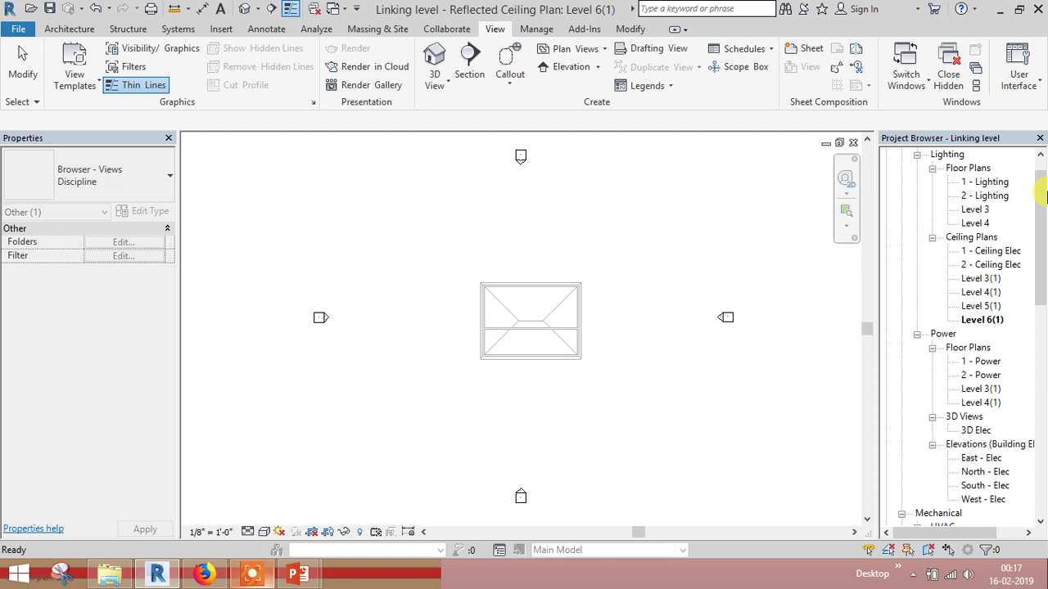
# Dismiss the plan view list and switch to the PowerPoint slide show
pyautogui.click(604, 50)
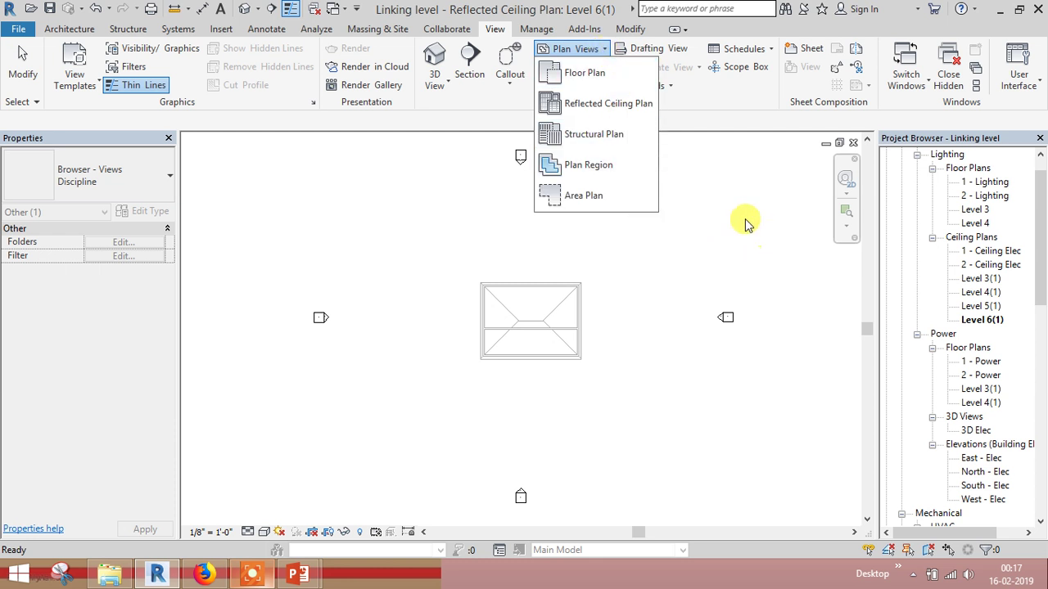
pyautogui.click(548, 6)
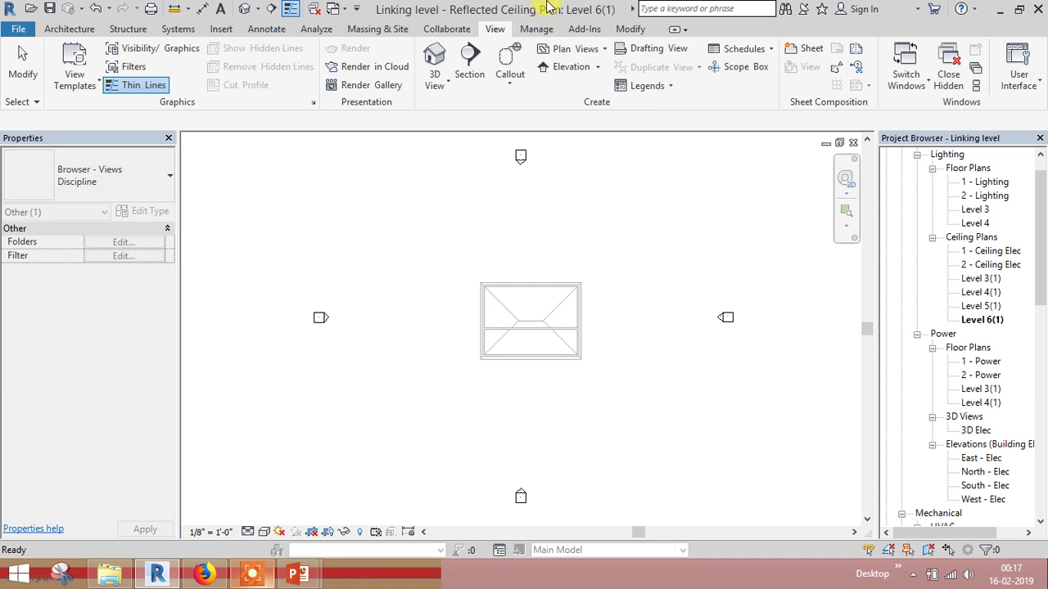
pyautogui.hotkey('alt', 'Tab')
pyautogui.hotkey('alt', 'Tab')
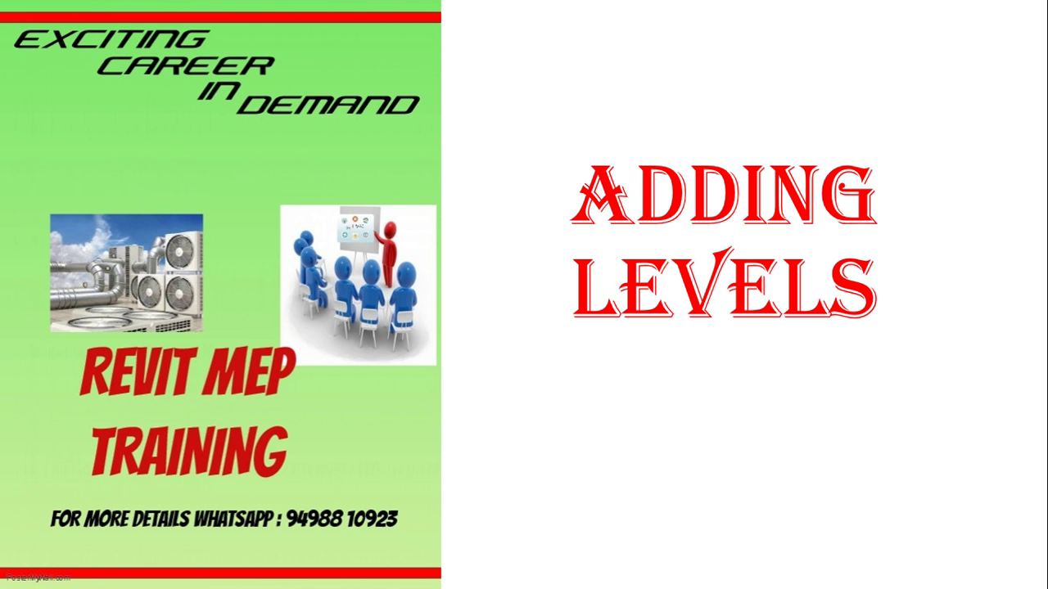
# Advance the slide show from the Adding Levels slide to the feedback and contact slide
pyautogui.press('Right')
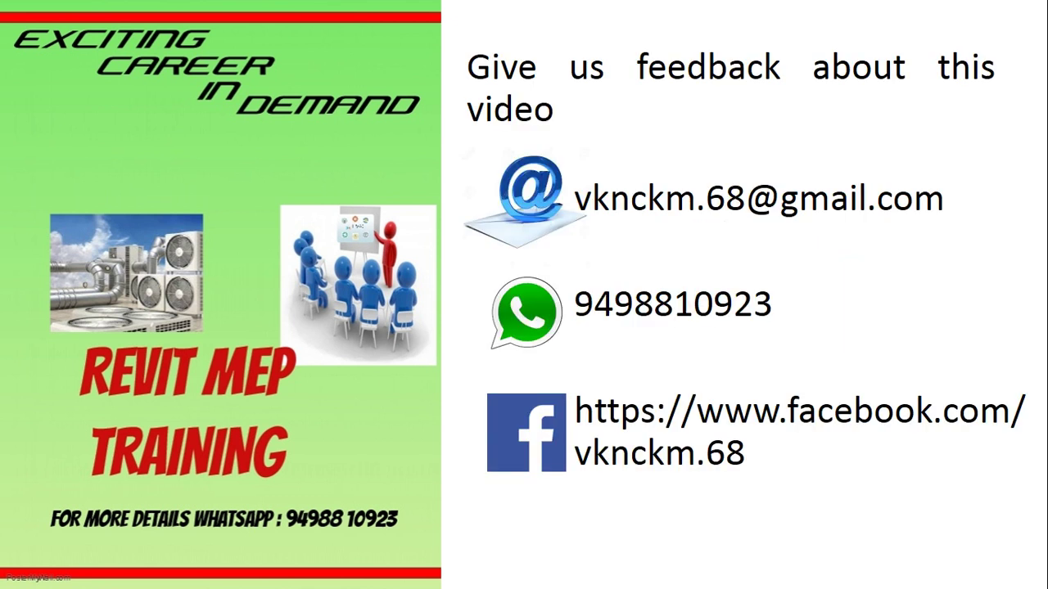